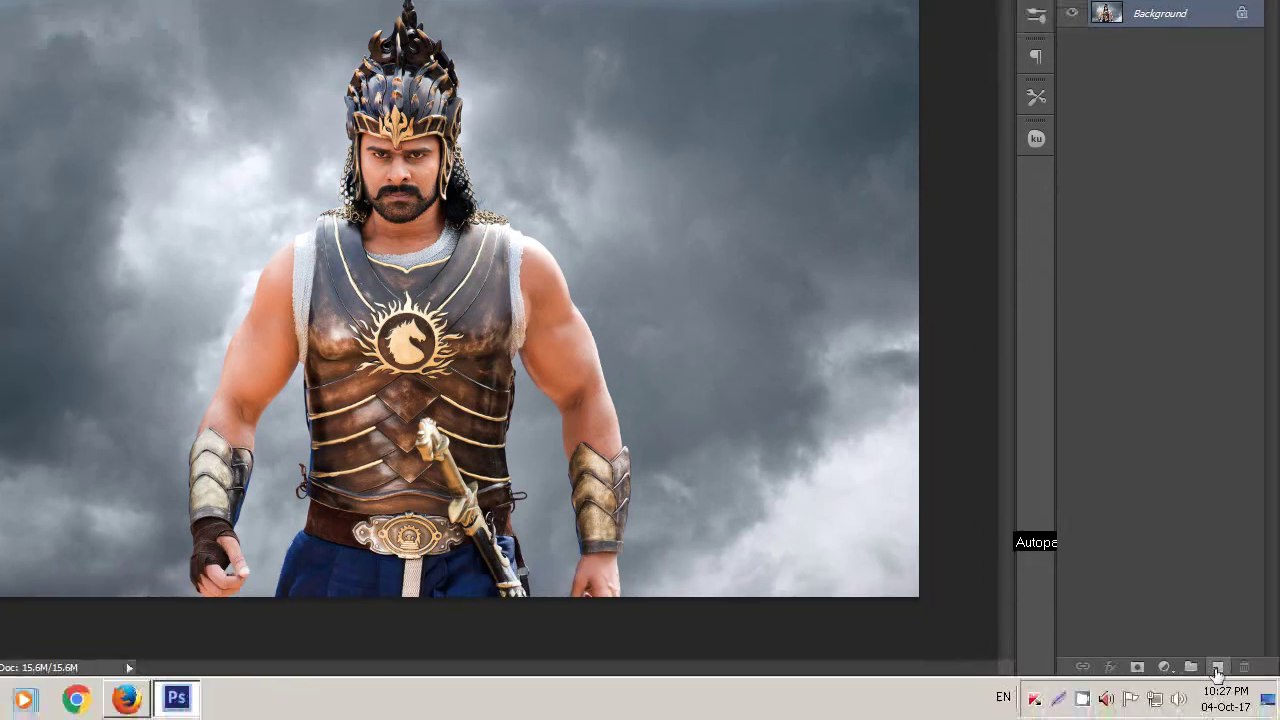
Add a new Layer 1 above the warrior photo and fill it with white.
{"action": "left_click", "coordinate": [1217, 667]}
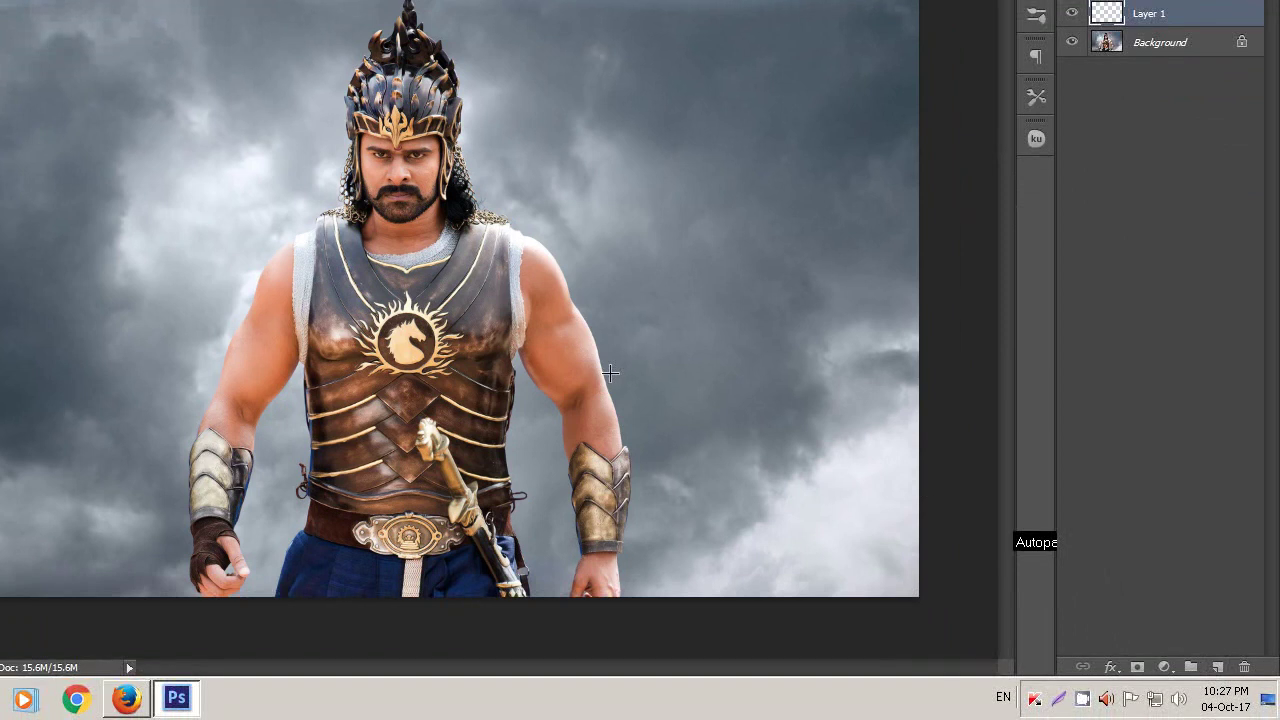
{"action": "key", "text": "ctrl+BackSpace"}
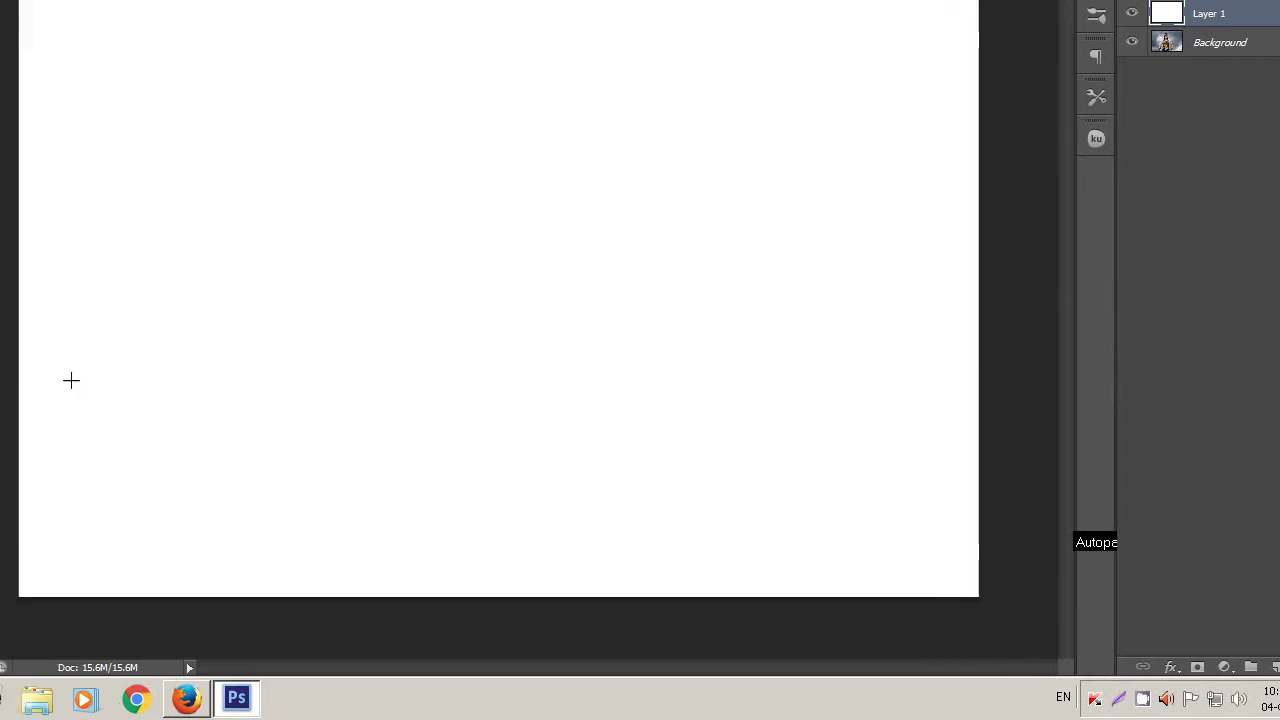
{"action": "right_click", "coordinate": [18, 371]}
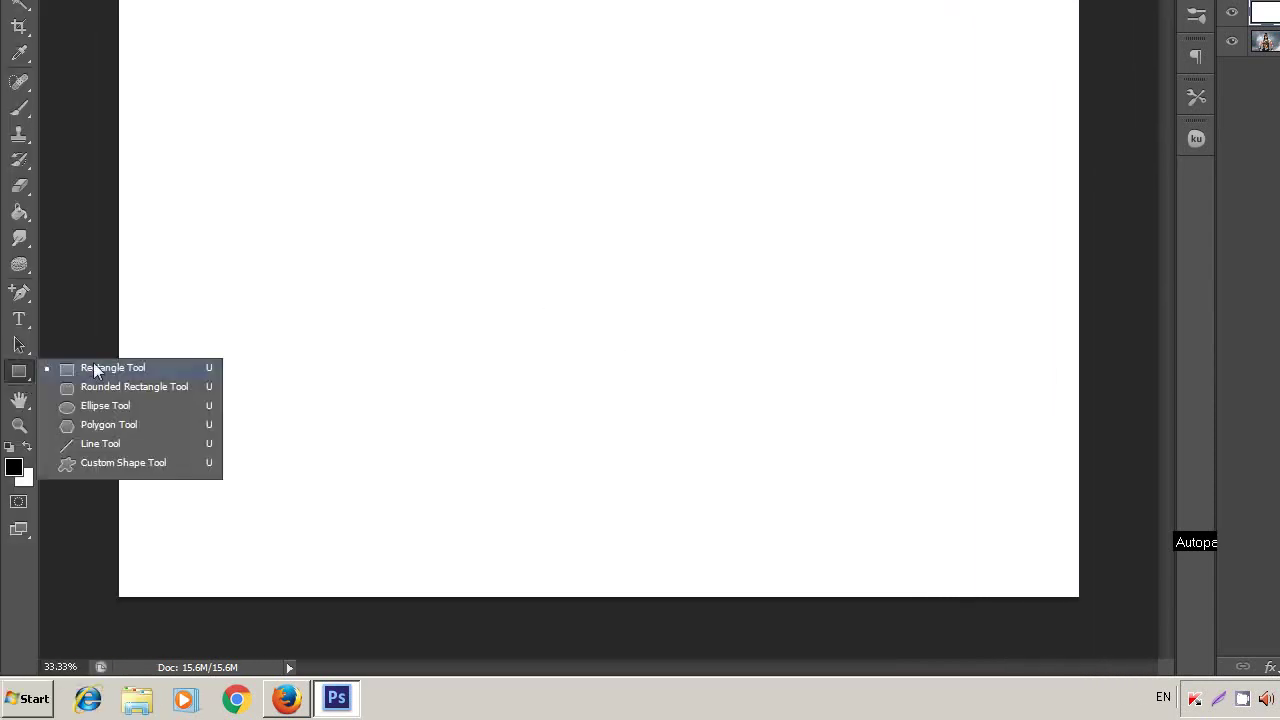
Draw a tall black rectangle, about 14.5 × 51.4 cm, on the canvas's left side.
{"action": "left_click", "coordinate": [93, 367]}
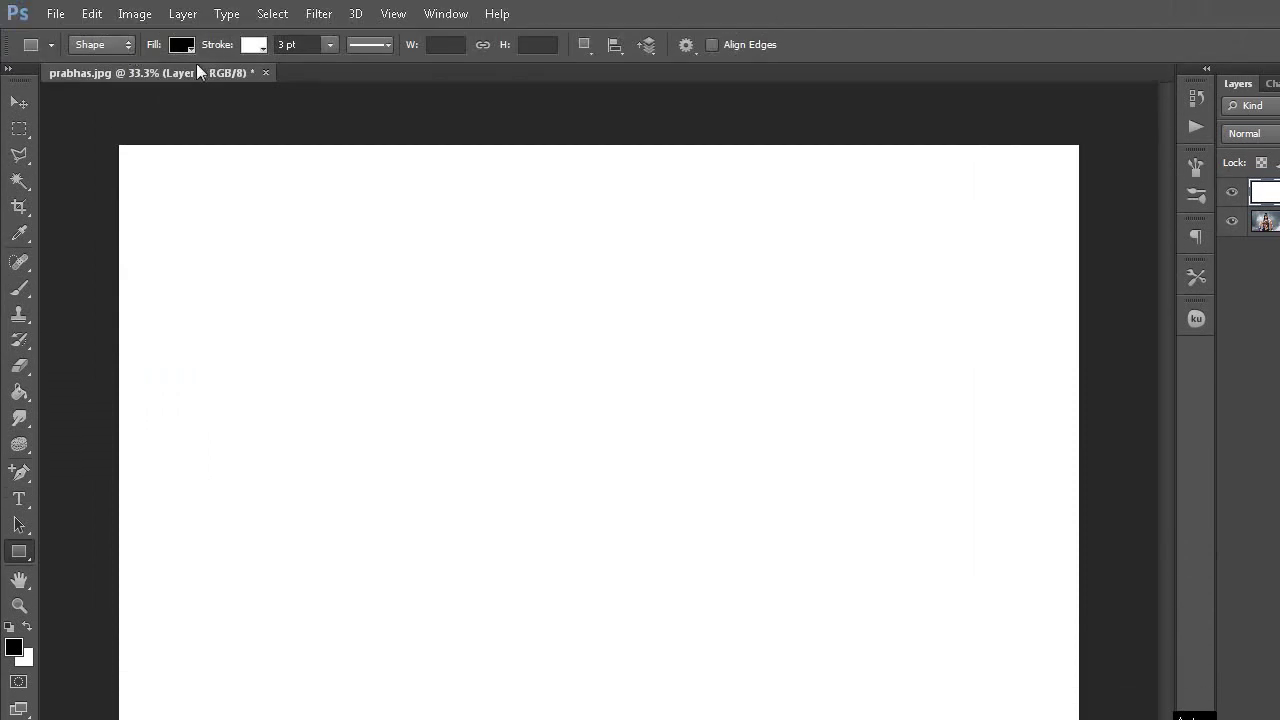
{"action": "left_click_drag", "start_coordinate": [187, 222], "coordinate": [321, 561]}
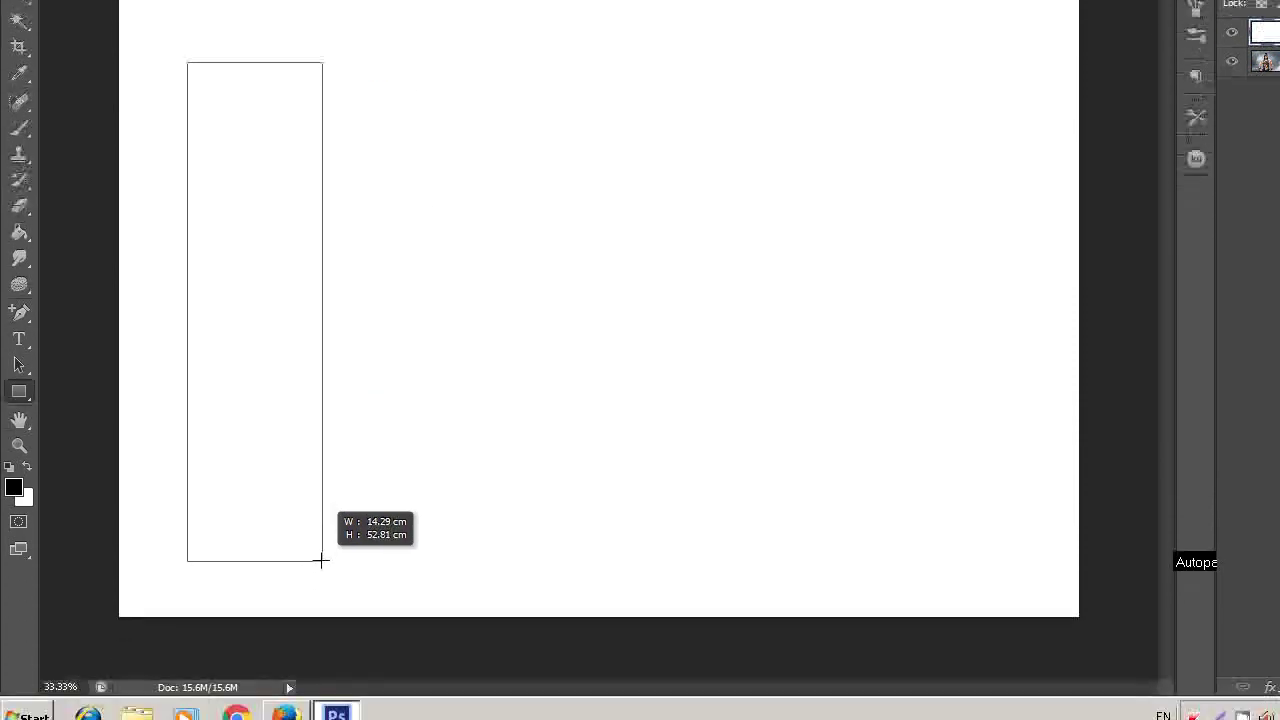
{"action": "left_click_drag", "start_coordinate": [321, 561], "coordinate": [323, 527]}
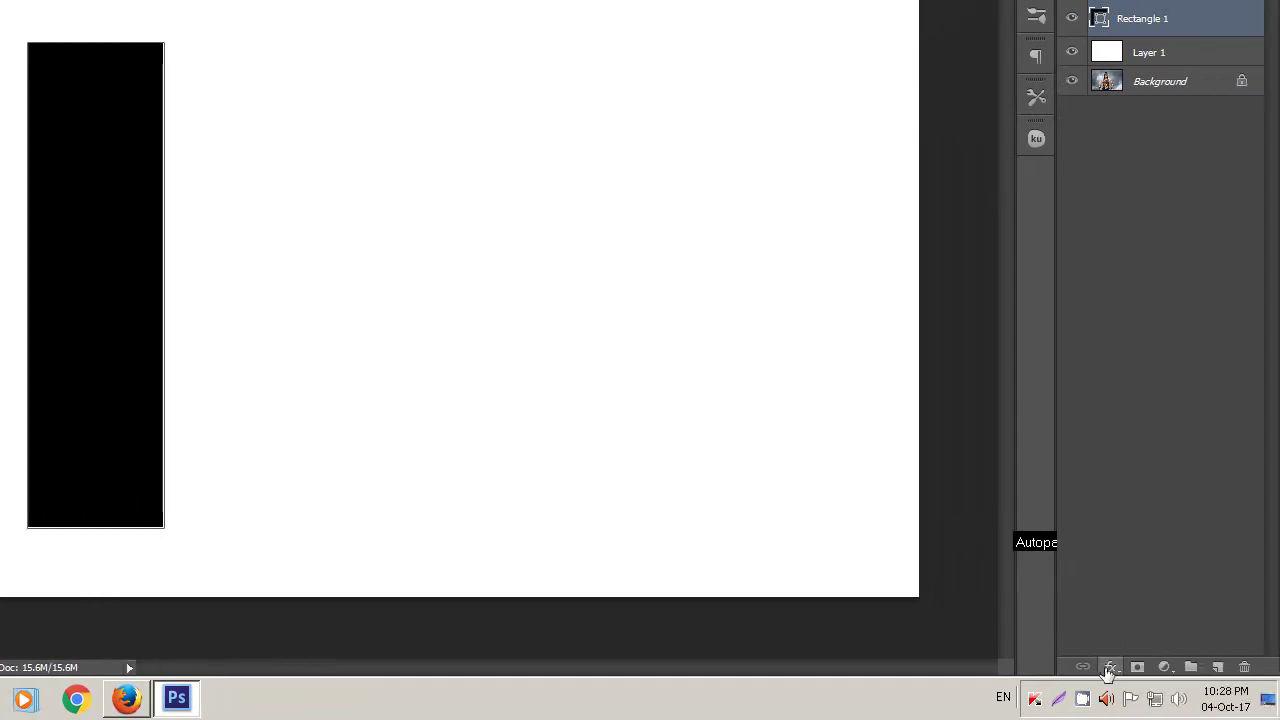
Set the rectangle's Fill Opacity to 0 and Knockout to Shallow, and enable Drop Shadow.
{"action": "left_click", "coordinate": [1110, 668]}
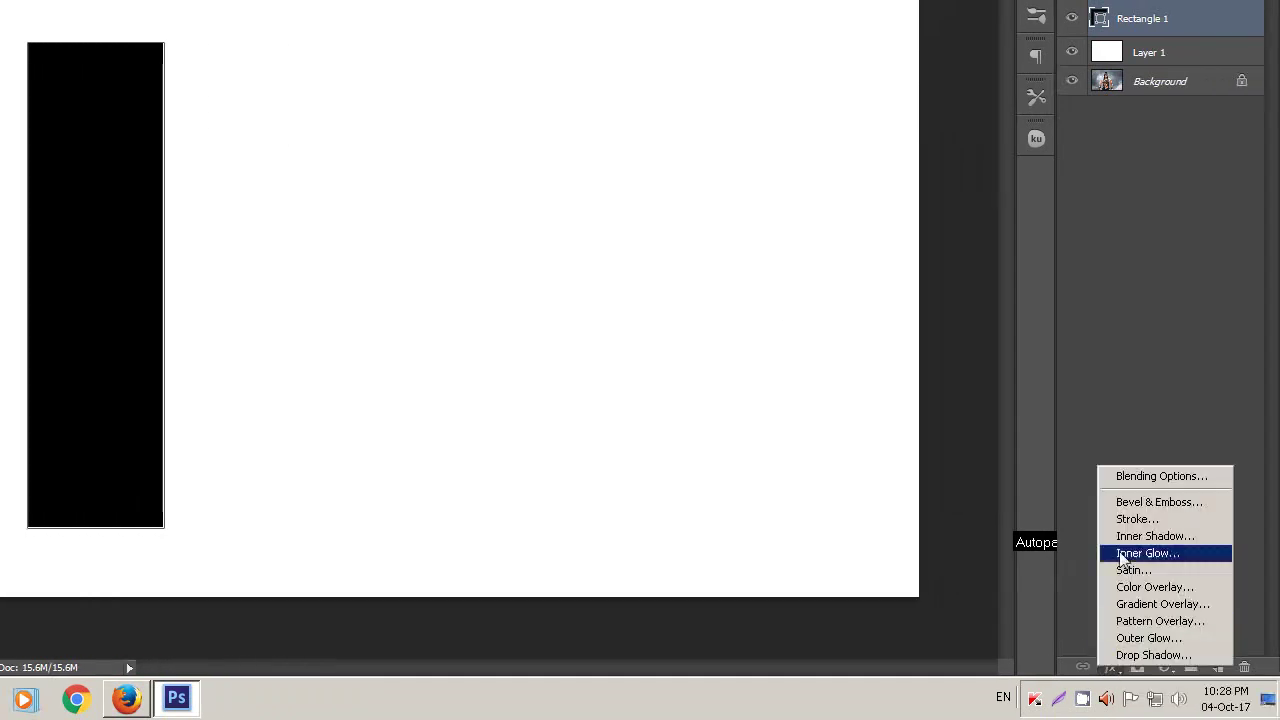
{"action": "left_click", "coordinate": [1156, 477]}
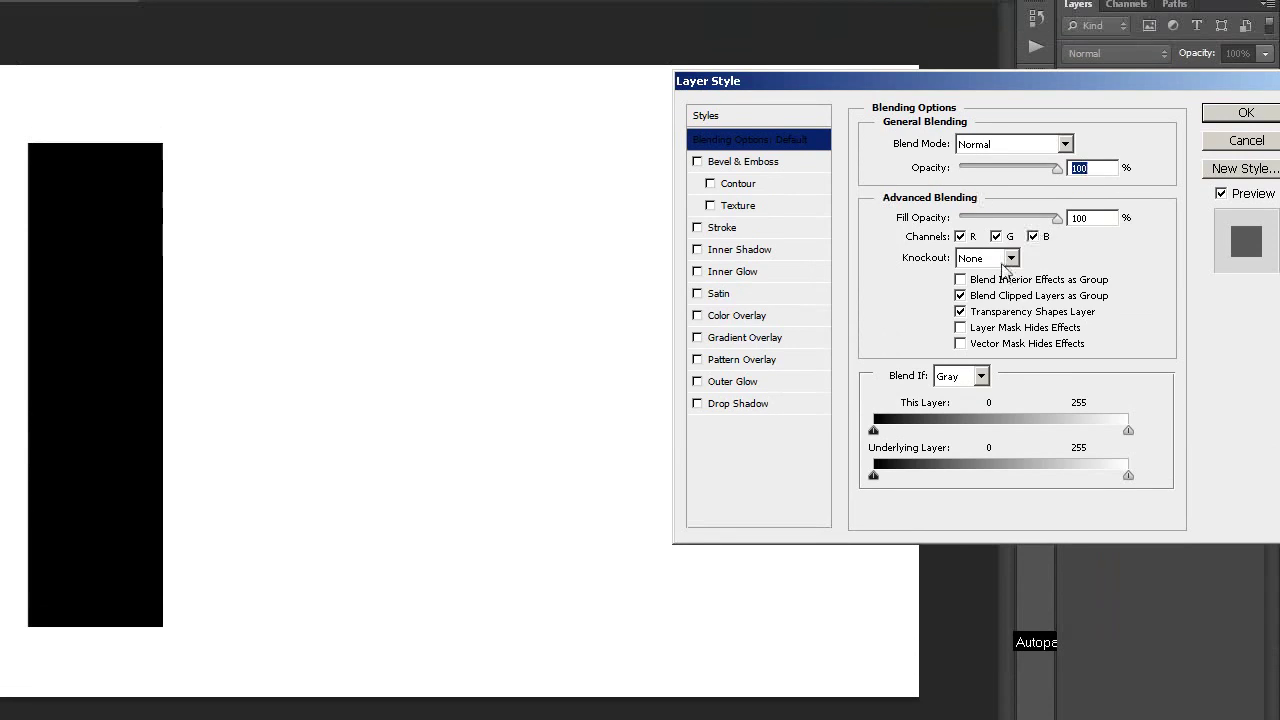
{"action": "left_click_drag", "start_coordinate": [1057, 218], "coordinate": [963, 218]}
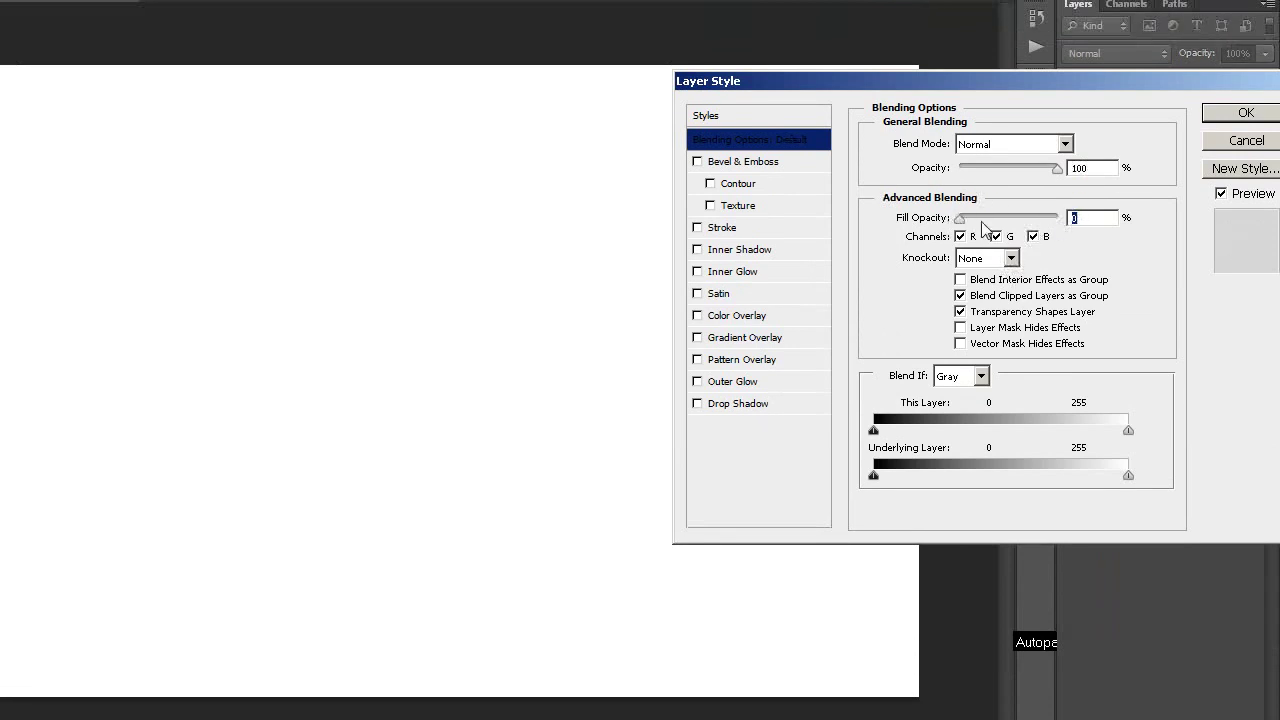
{"action": "left_click", "coordinate": [1011, 259]}
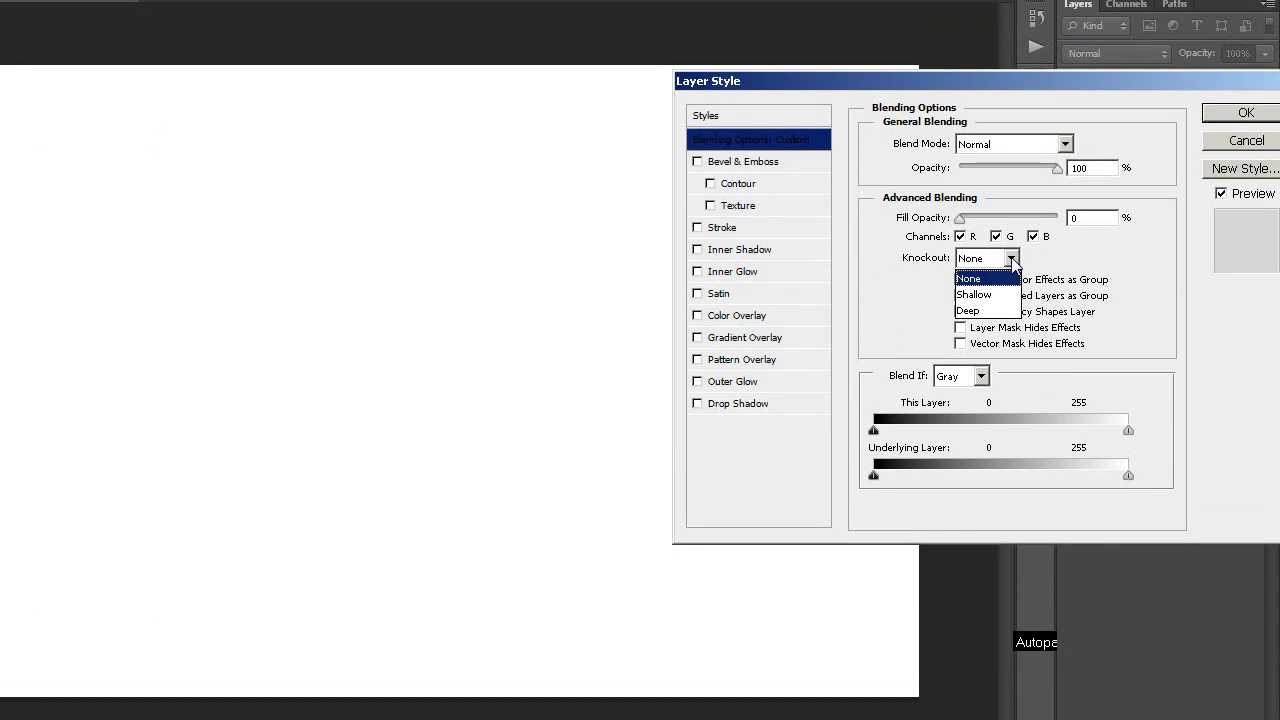
{"action": "left_click", "coordinate": [975, 295]}
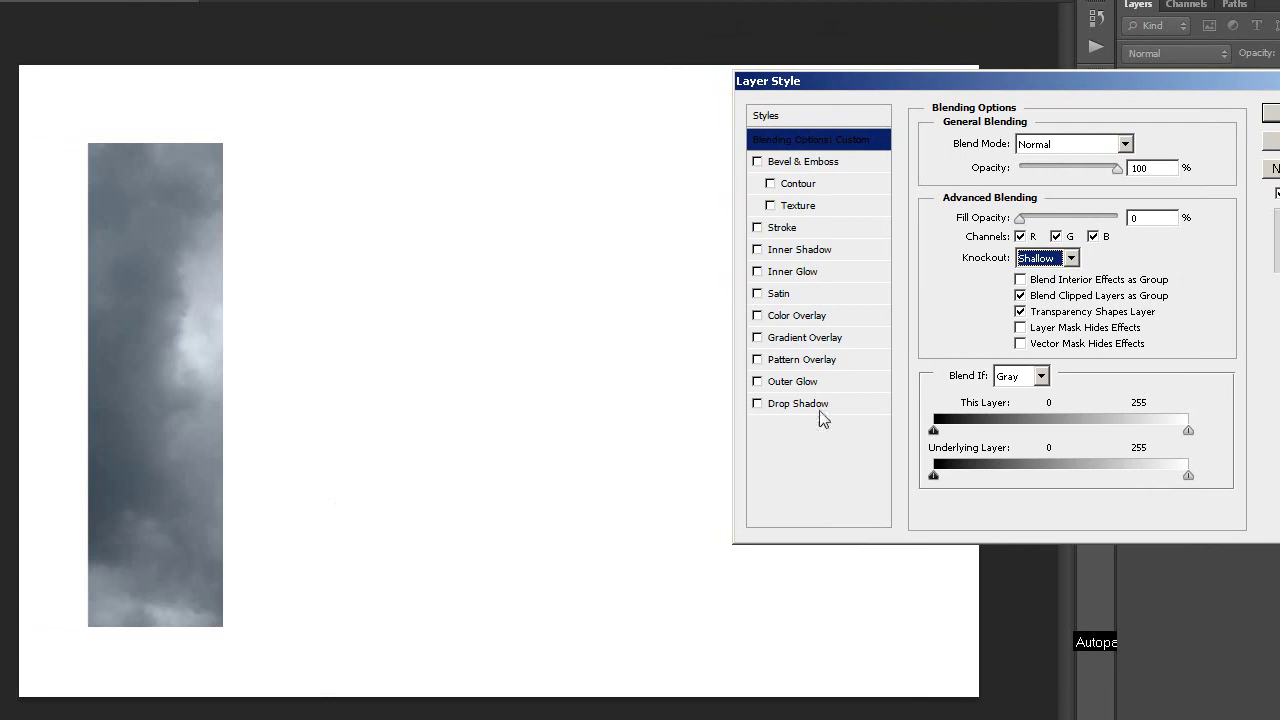
{"action": "left_click", "coordinate": [822, 413]}
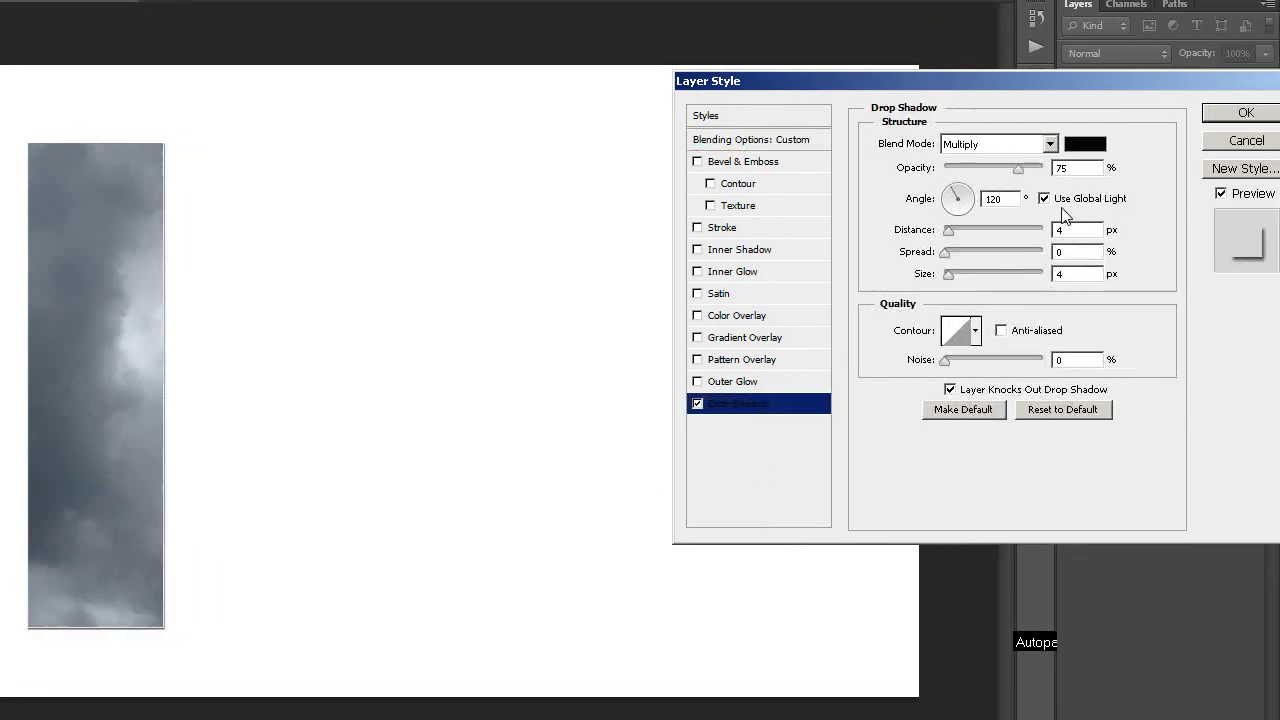
Set the drop shadow opacity to 60% and its angle to 135°.
{"action": "left_click", "coordinate": [1085, 188]}
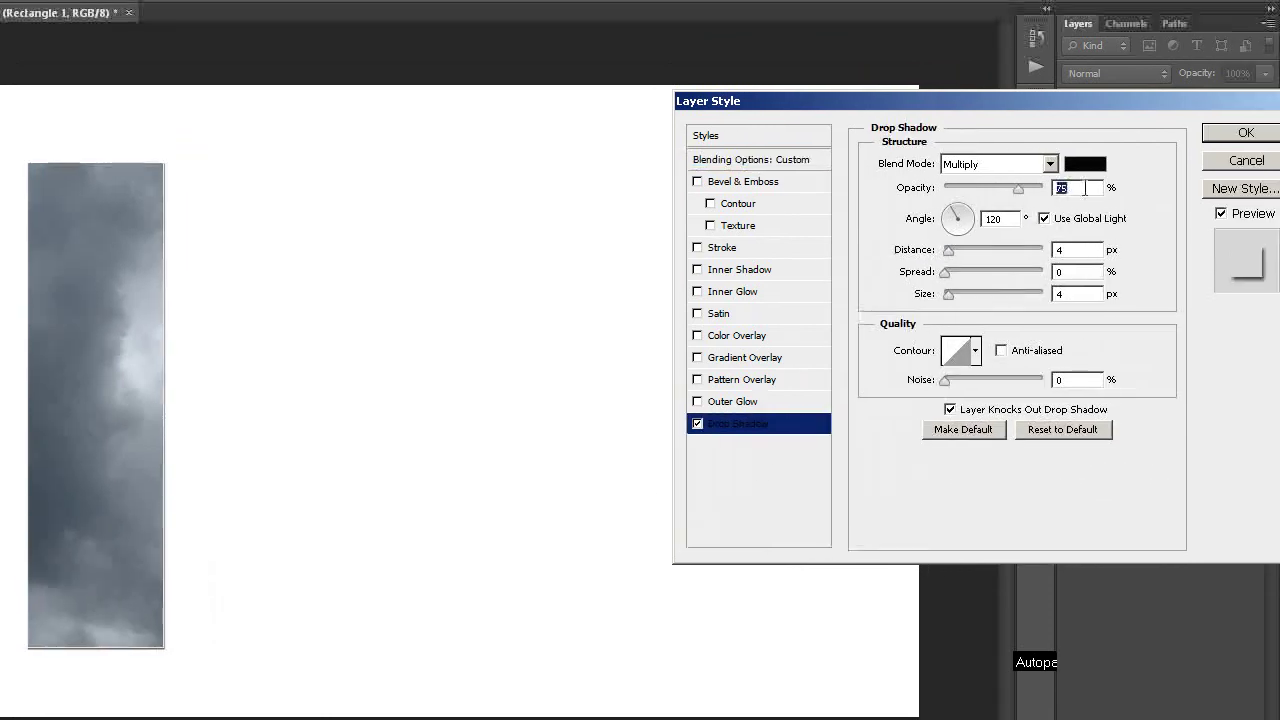
{"action": "key", "text": "BackSpace"}
{"action": "type", "text": "60"}
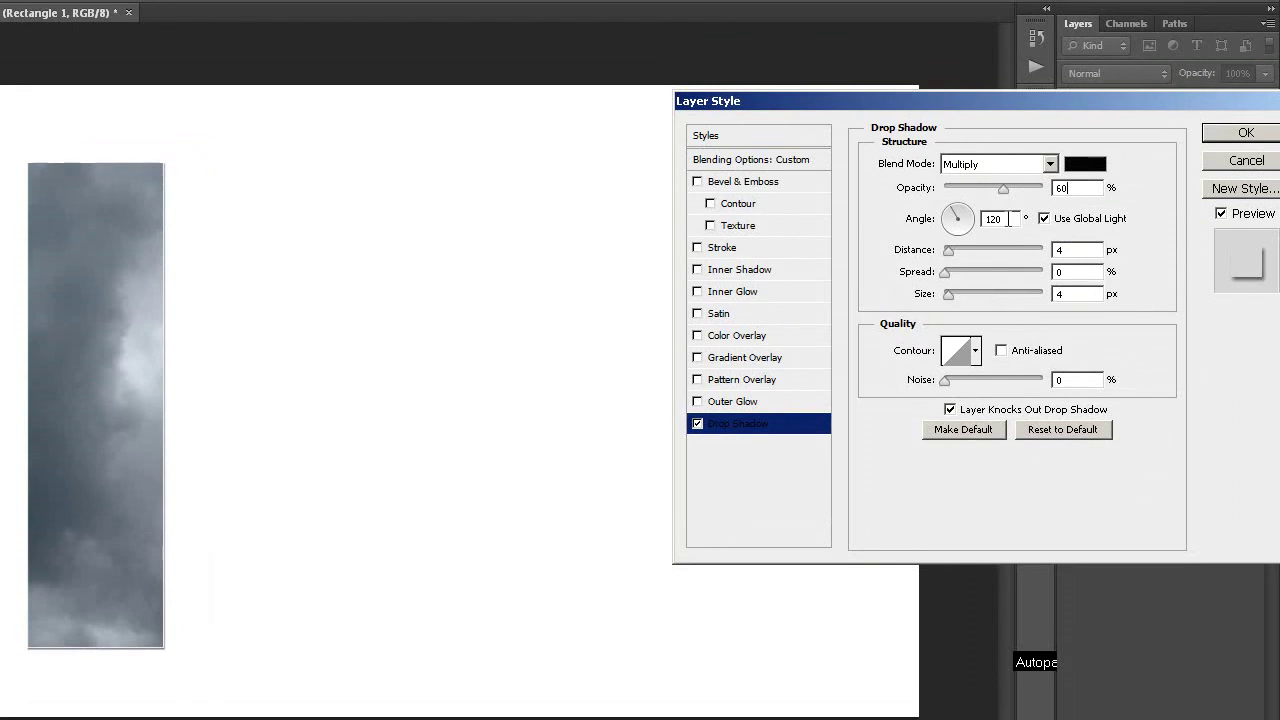
{"action": "double_click", "coordinate": [1008, 219]}
{"action": "type", "text": "1"}
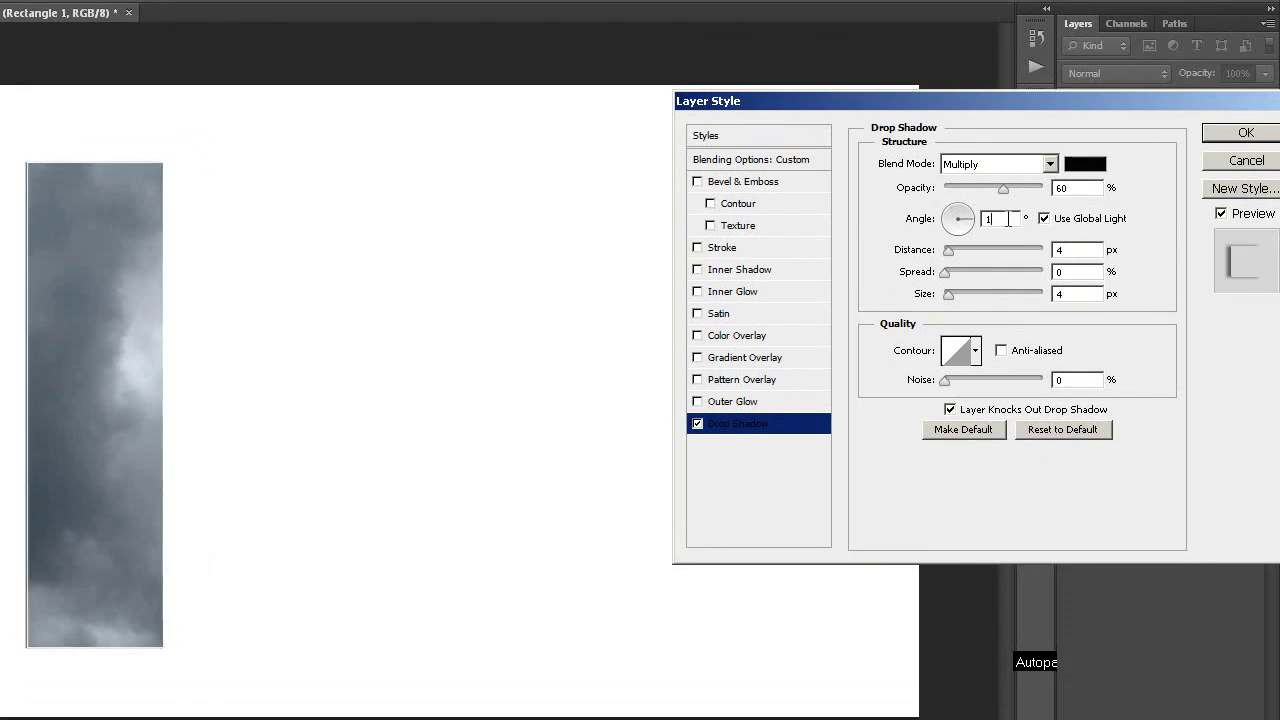
{"action": "type", "text": "35"}
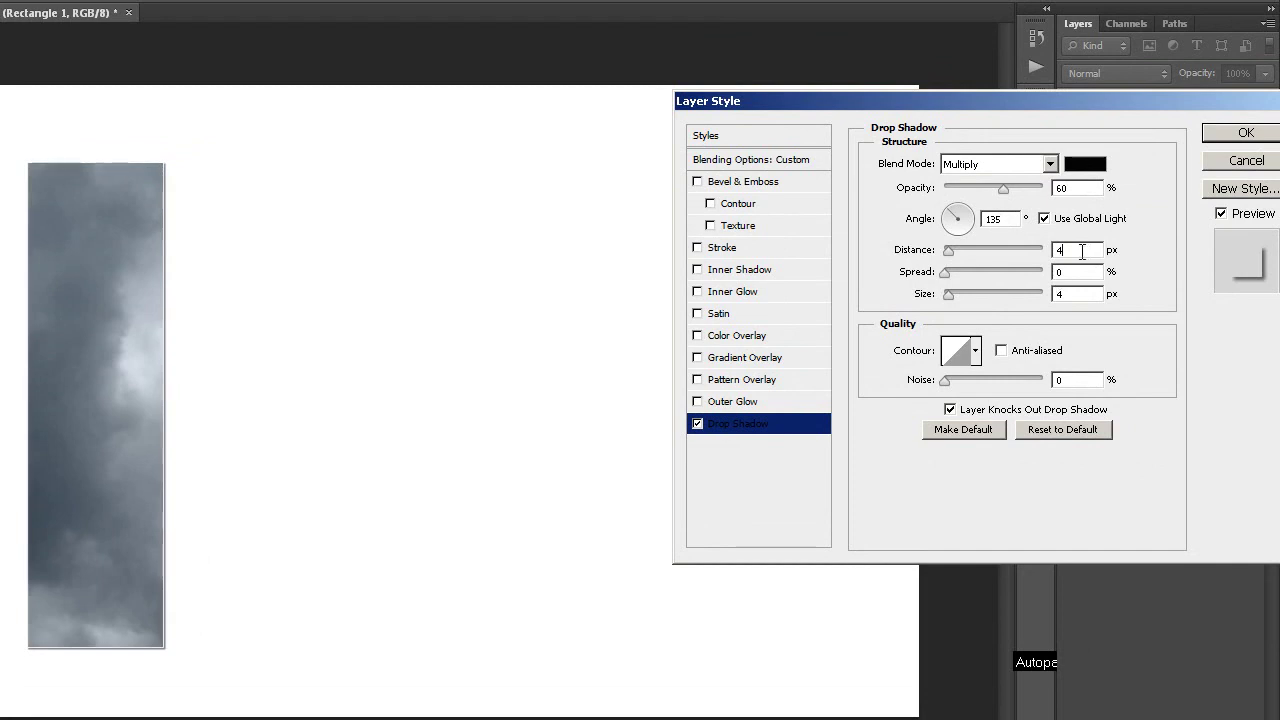
{"action": "type", "text": "30"}
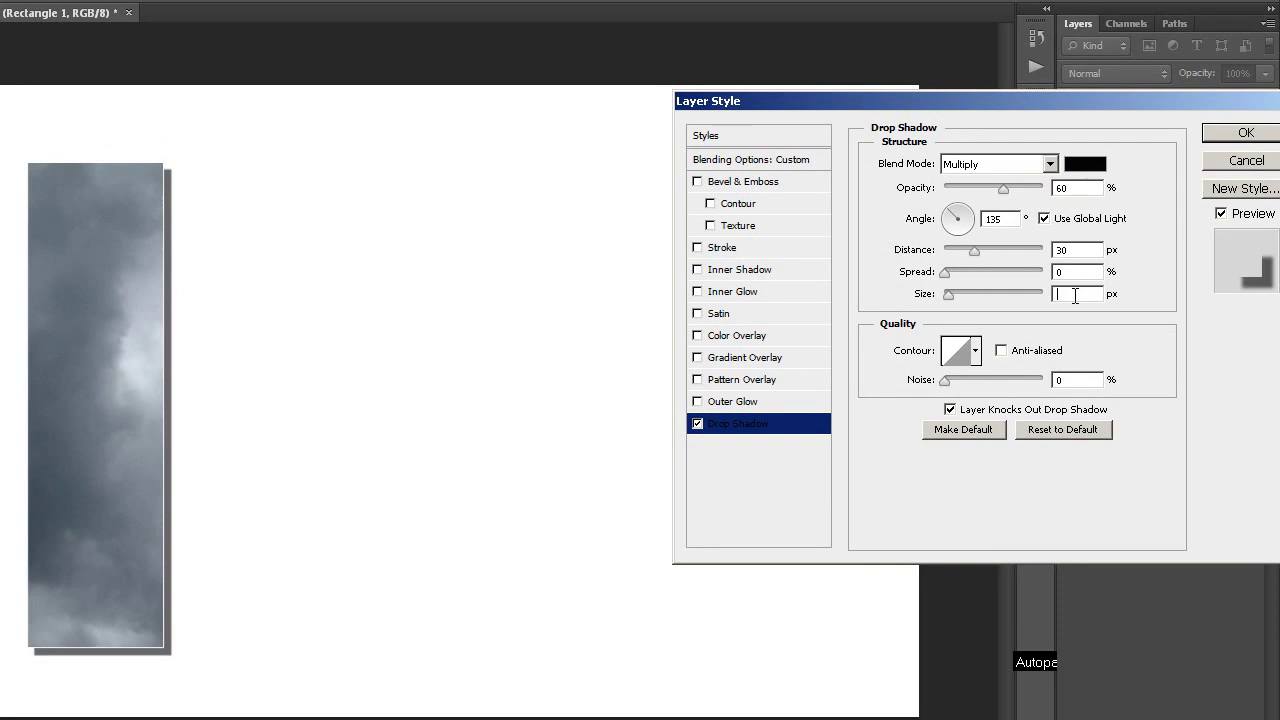
{"action": "type", "text": "0"}
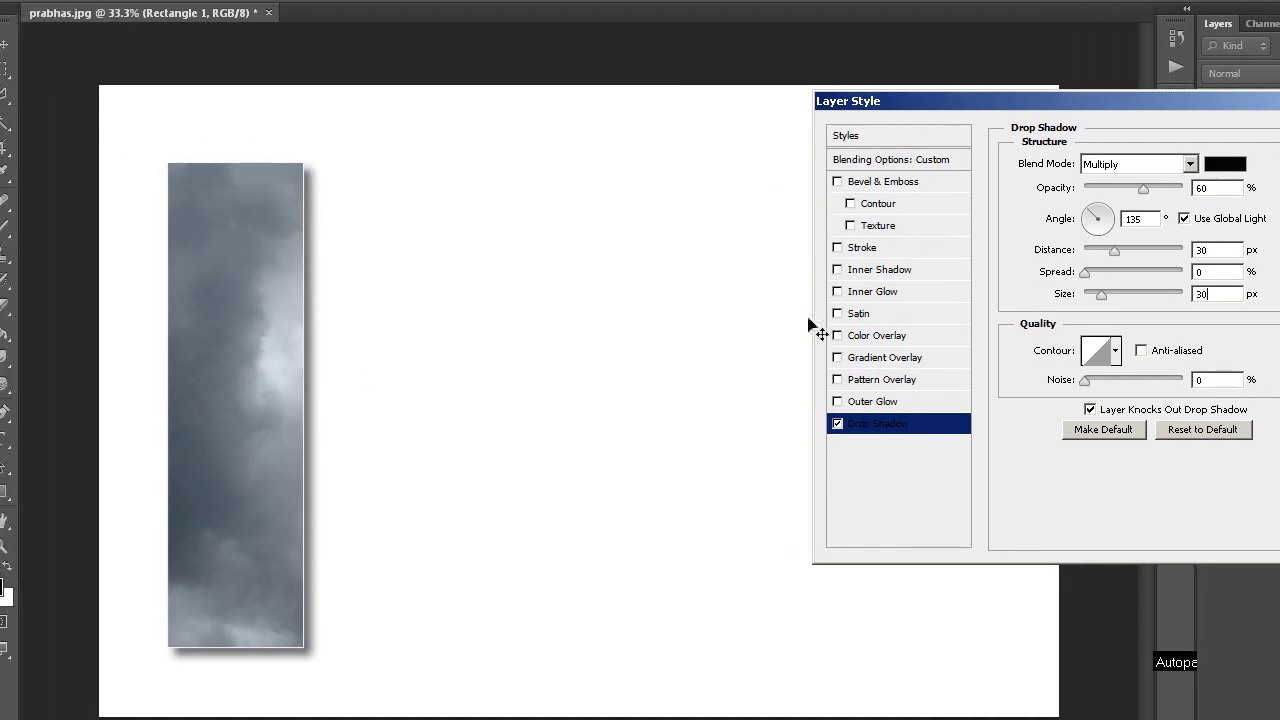
Add a 12 px near-white Inside stroke to the strip and close Layer Style.
{"action": "left_click", "coordinate": [872, 250]}
{"action": "left_click", "coordinate": [940, 302]}
{"action": "left_click", "coordinate": [940, 297]}
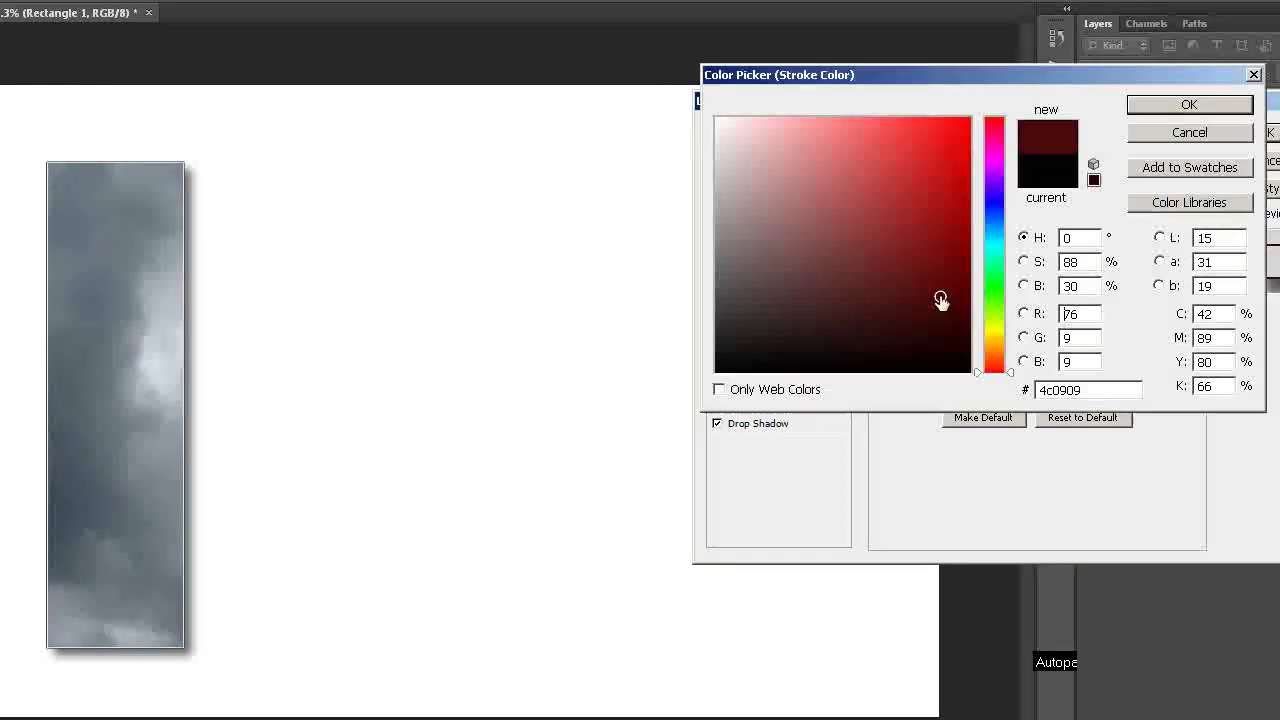
{"action": "left_click", "coordinate": [717, 179]}
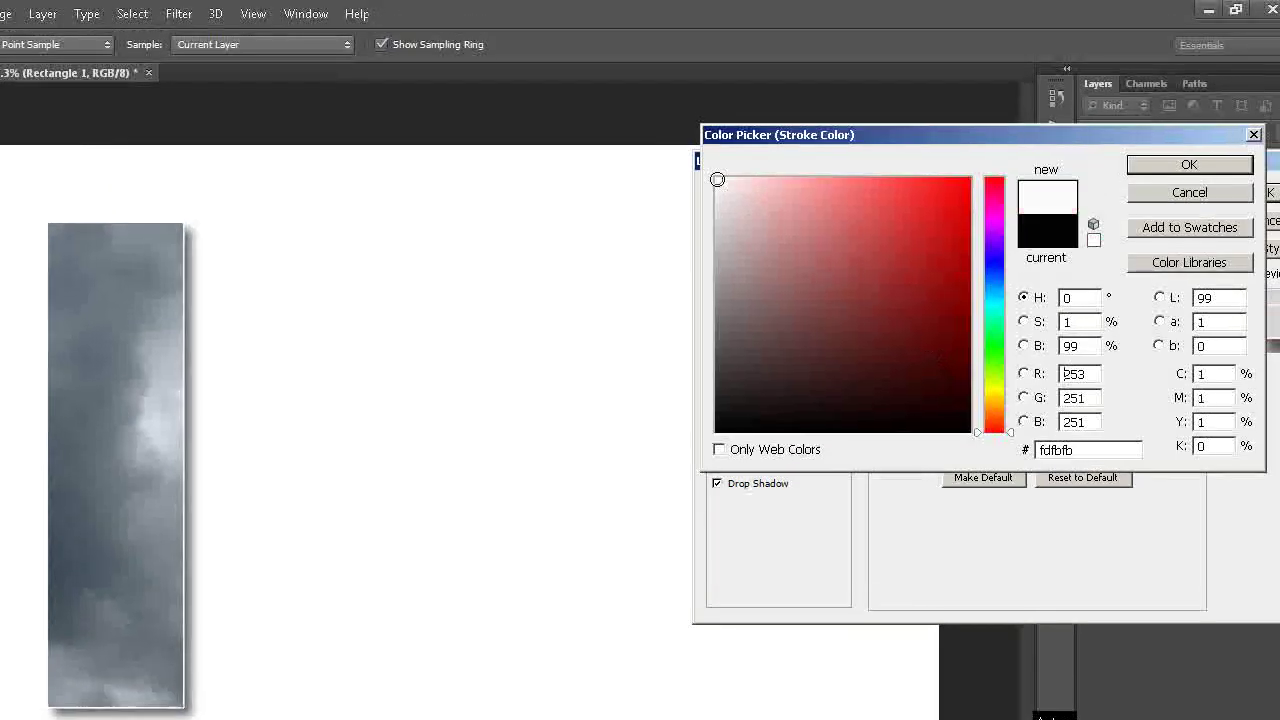
{"action": "left_click", "coordinate": [1137, 164]}
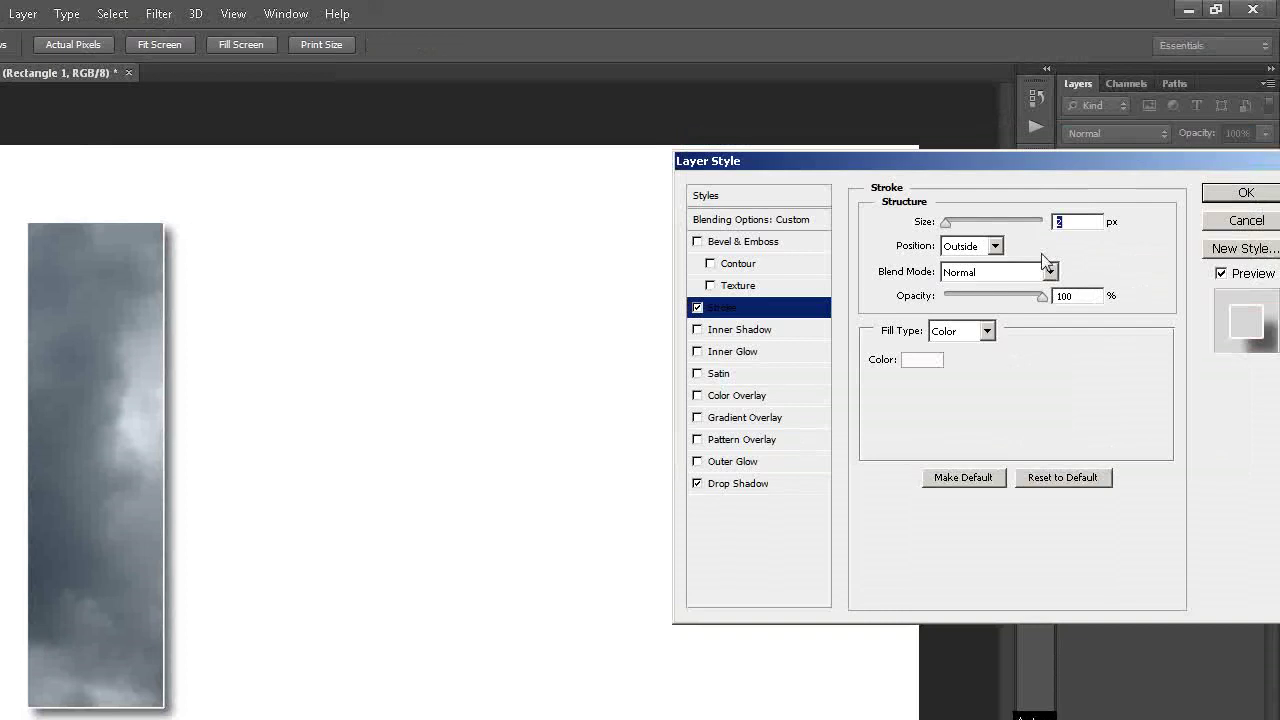
{"action": "left_click", "coordinate": [998, 248]}
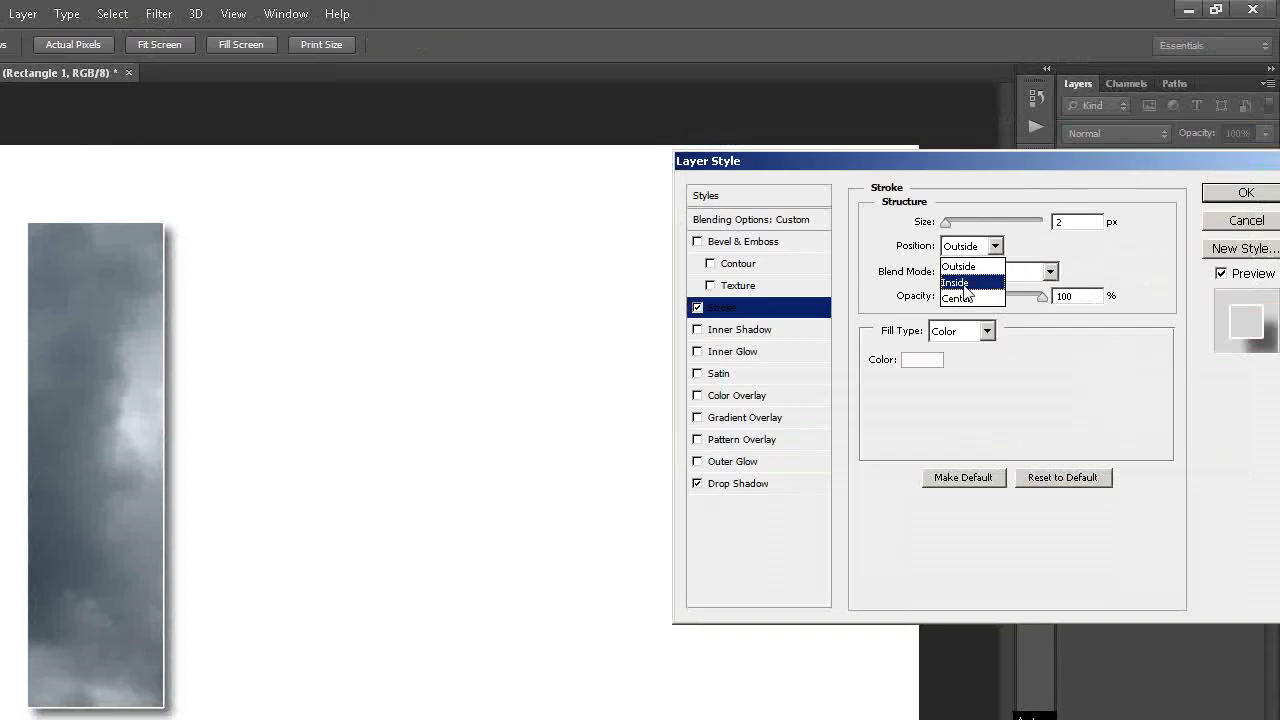
{"action": "left_click", "coordinate": [966, 284]}
{"action": "left_click", "coordinate": [1082, 222]}
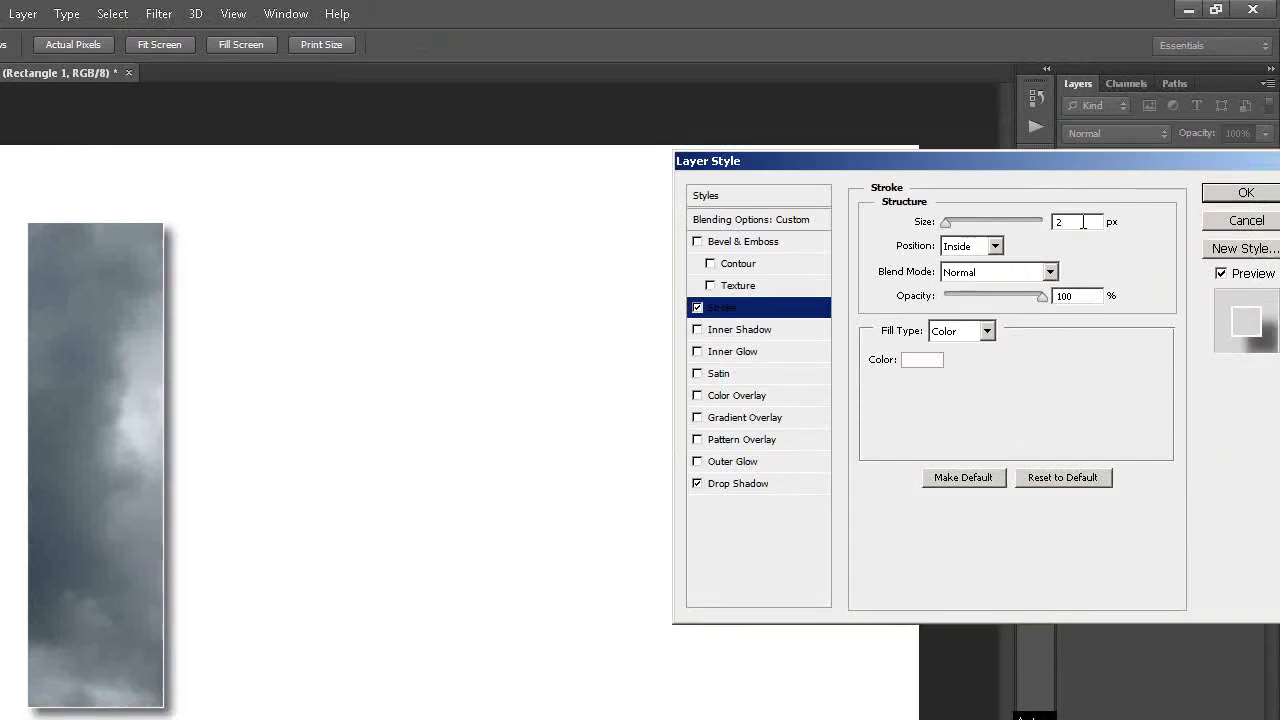
{"action": "key", "text": "BackSpace"}
{"action": "type", "text": "12"}
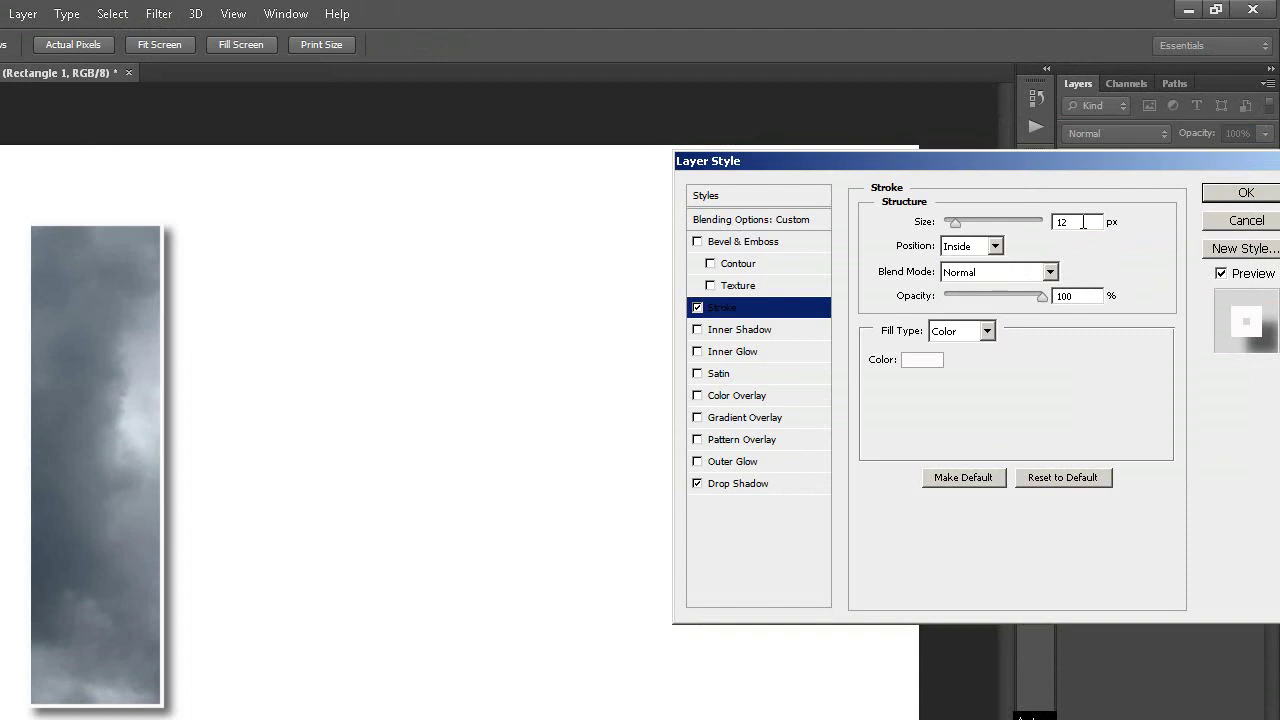
{"action": "left_click", "coordinate": [1246, 193]}
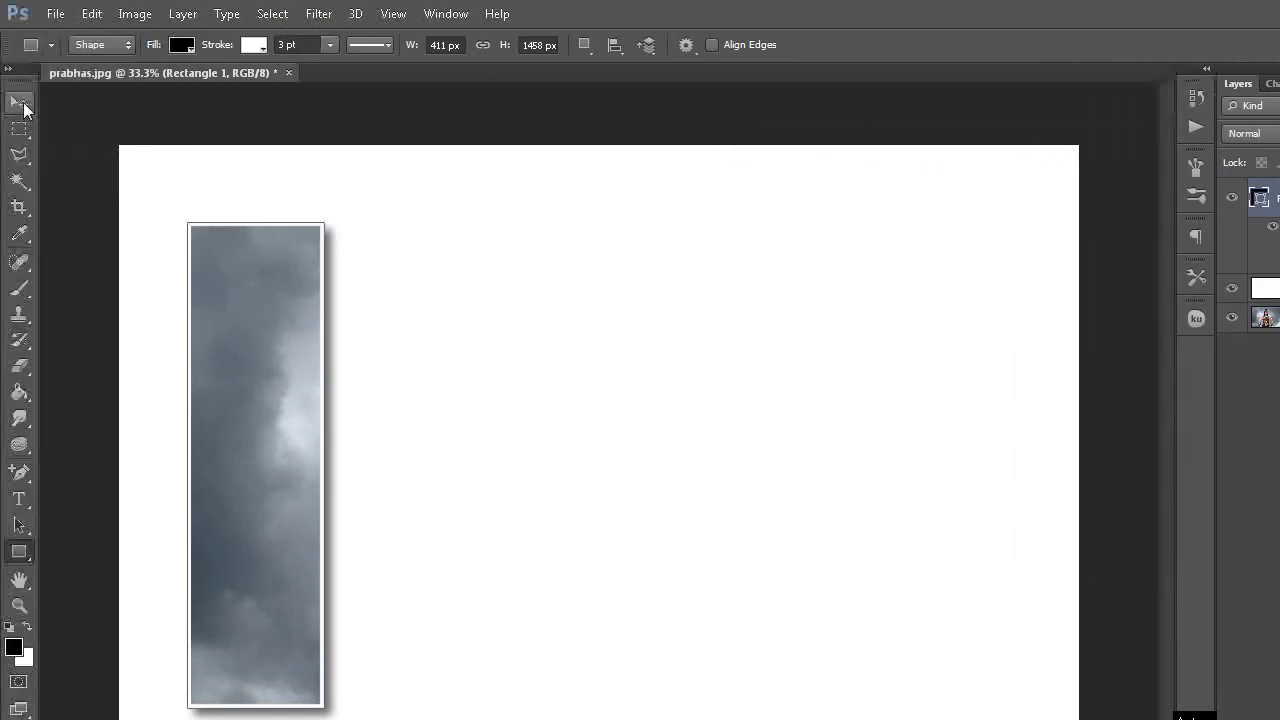
Nudge the strip slightly up and rotate it about -1.19°, applying the transform.
{"action": "key", "text": "v"}
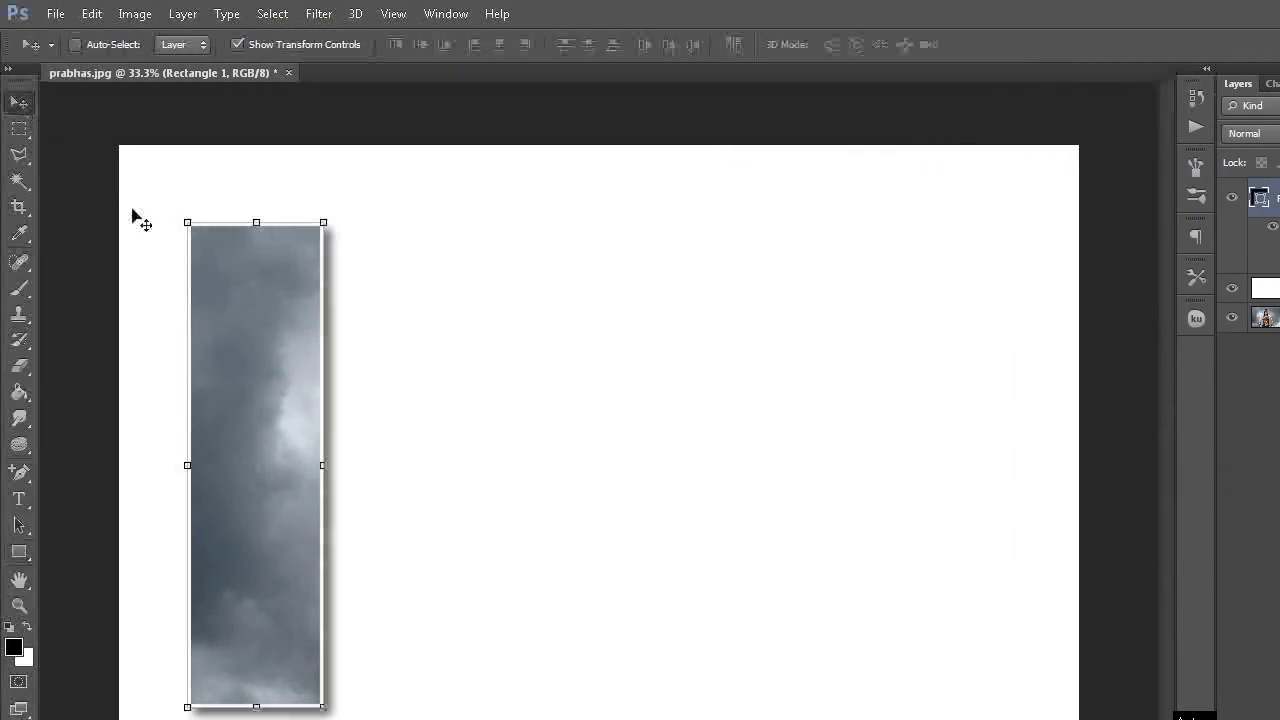
{"action": "left_click_drag", "start_coordinate": [252, 447], "coordinate": [248, 434]}
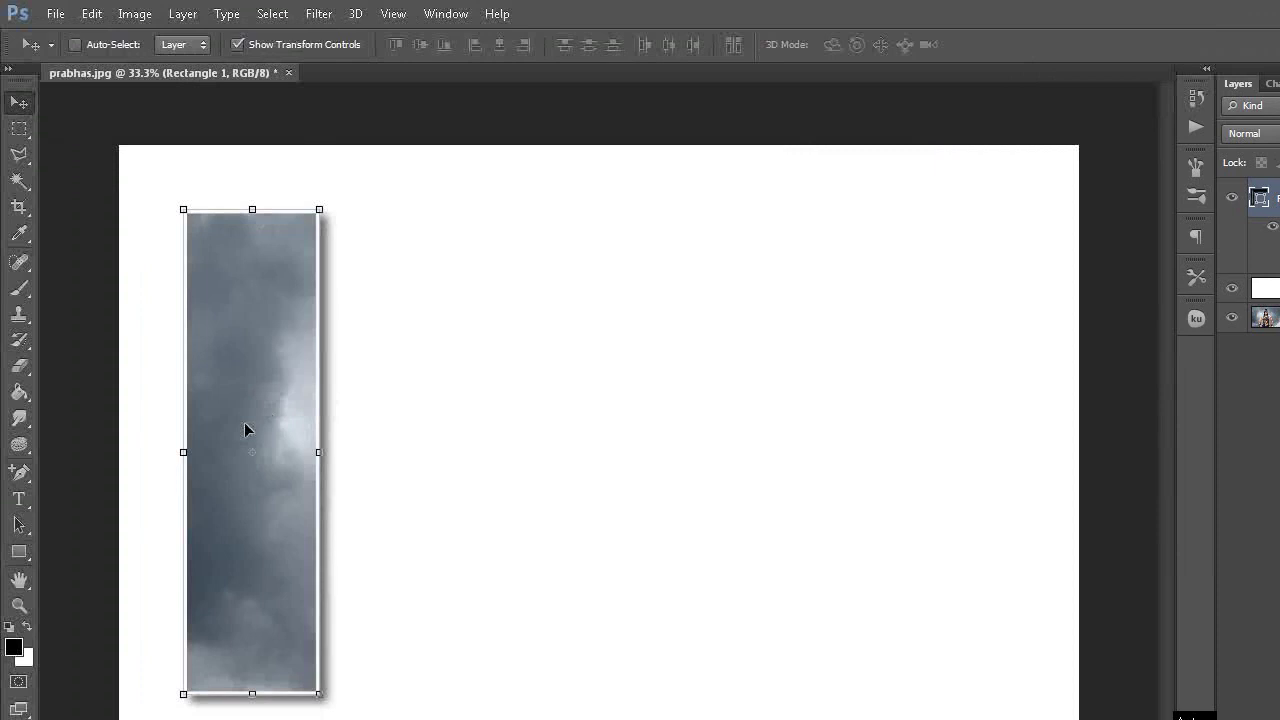
{"action": "left_click", "coordinate": [338, 208]}
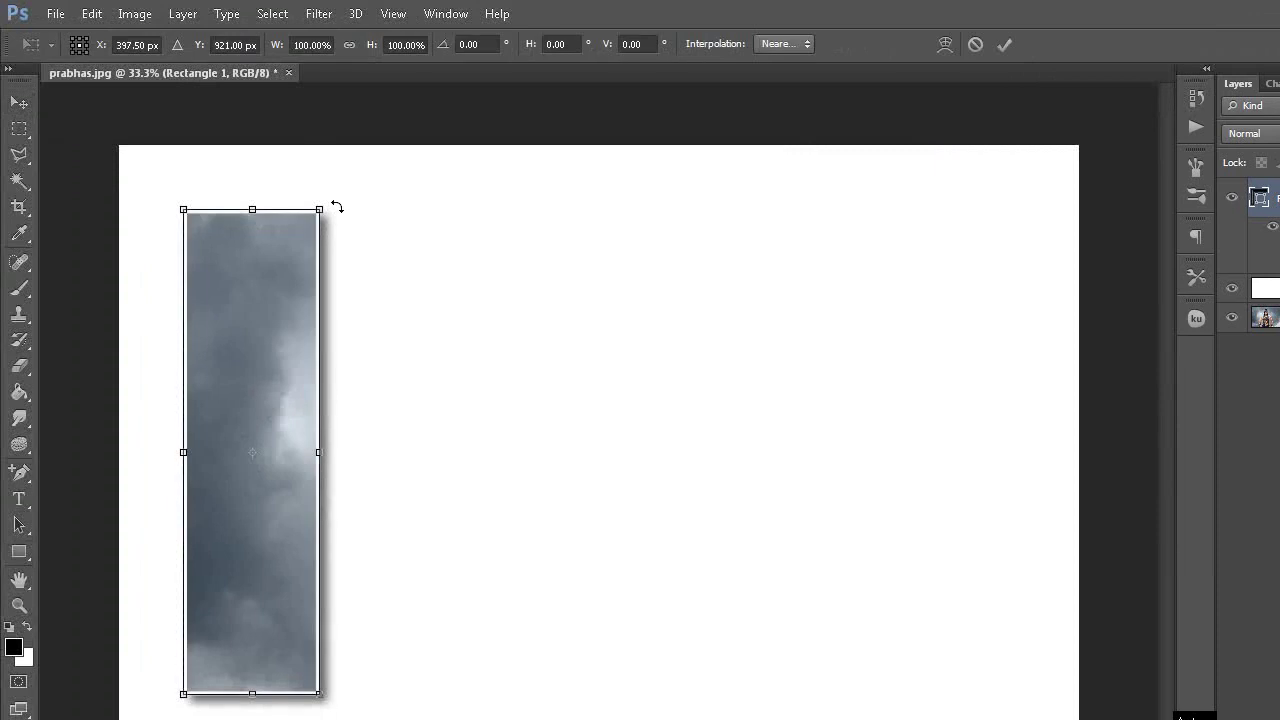
{"action": "left_click_drag", "start_coordinate": [337, 207], "coordinate": [334, 200]}
{"action": "left_click", "coordinate": [30, 134]}
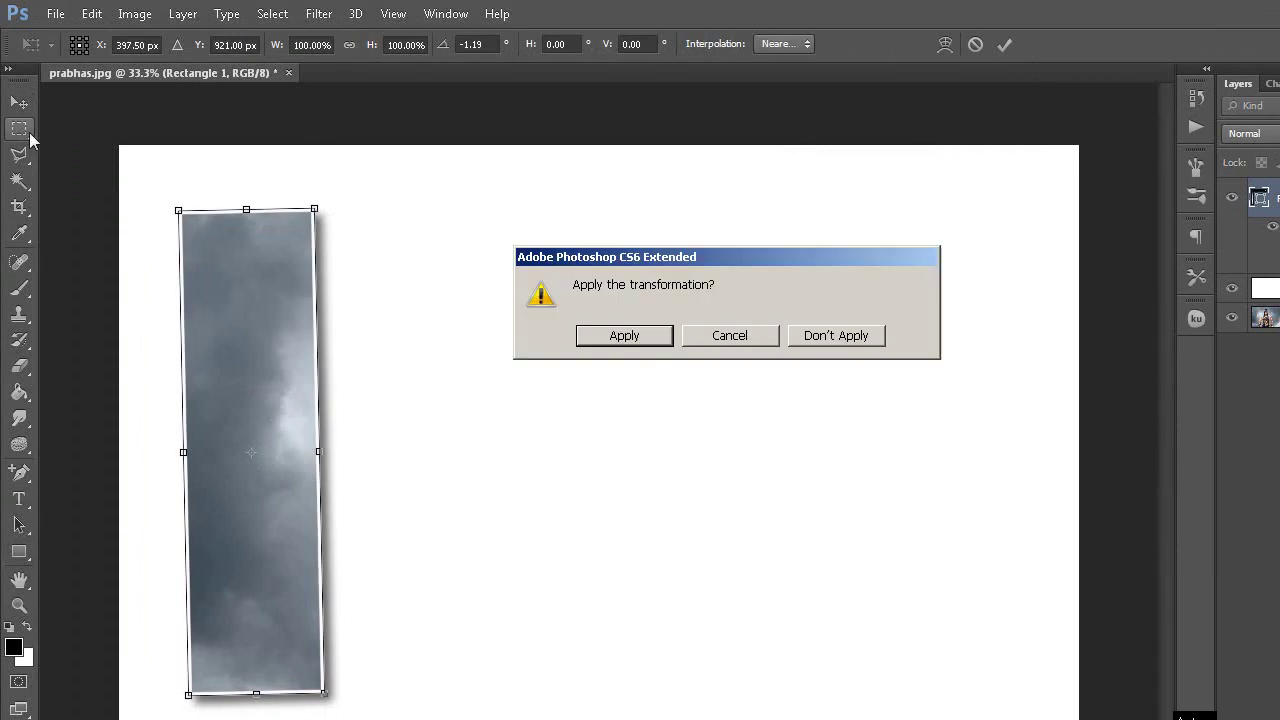
{"action": "left_click", "coordinate": [662, 342]}
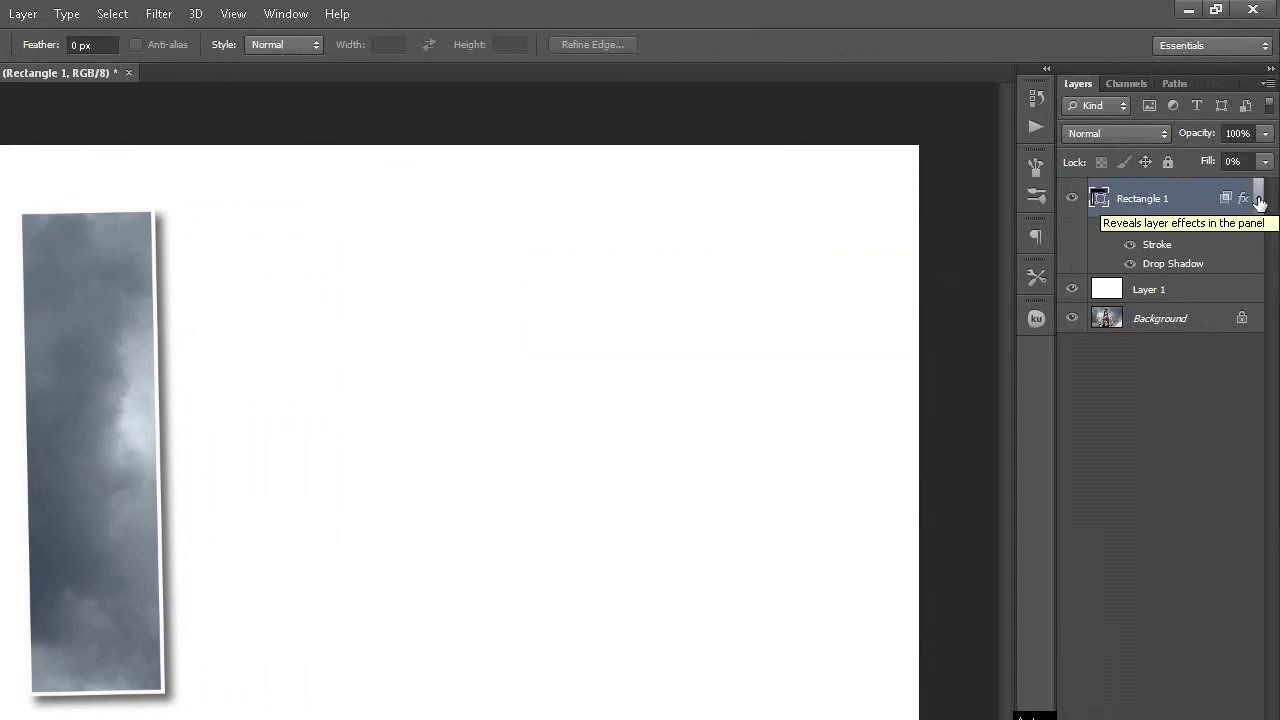
Duplicate the strip, stack the copy beneath Rectangle 1, and slide it right over the leg.
{"action": "left_click", "coordinate": [1258, 199]}
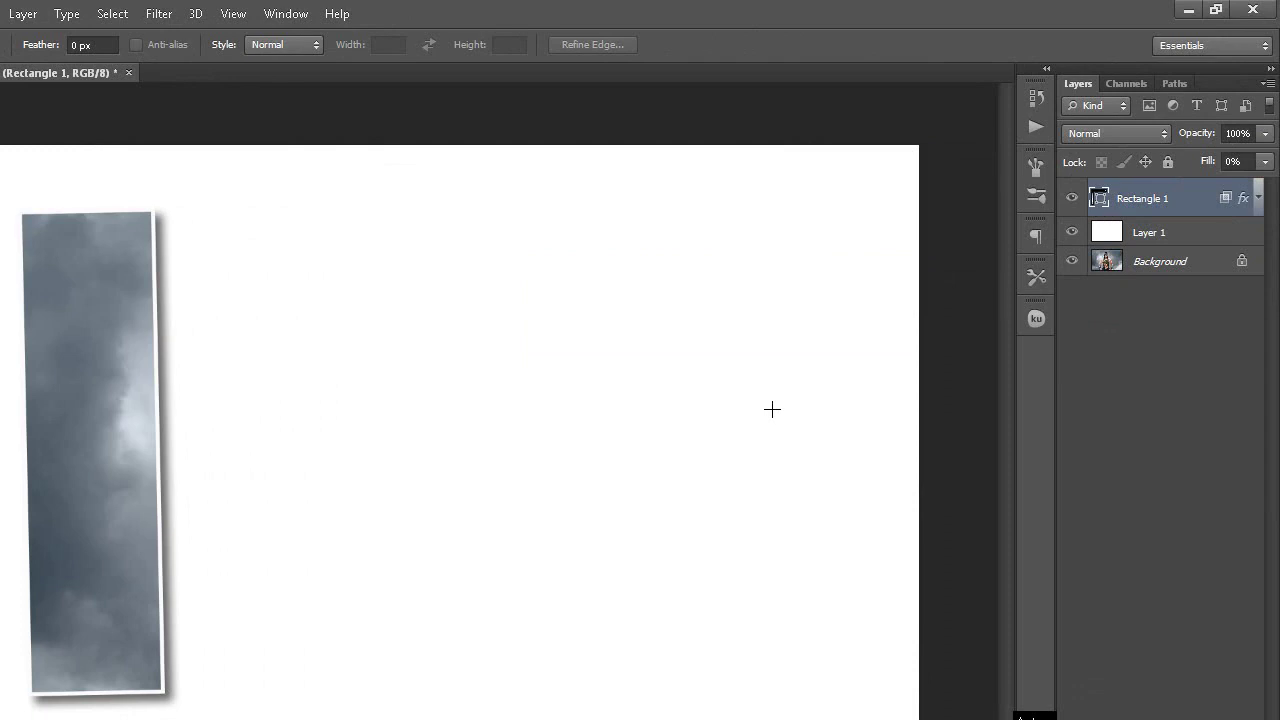
{"action": "key", "text": "ctrl+j"}
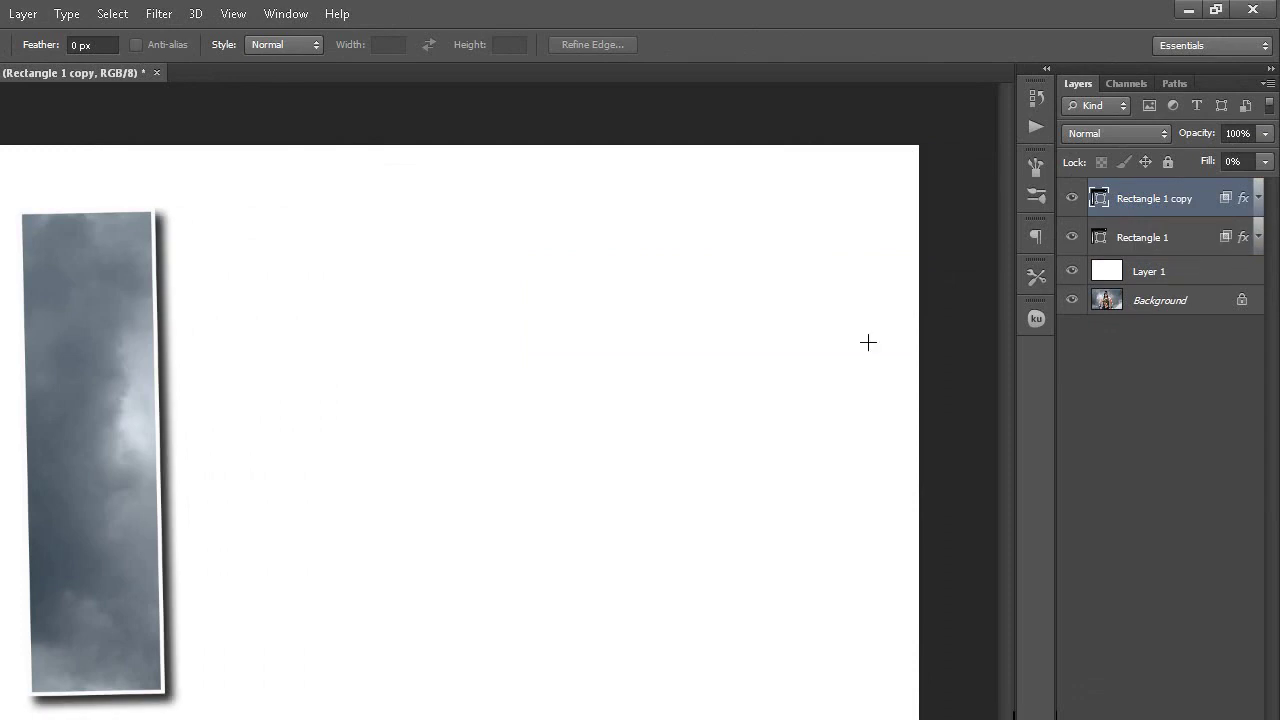
{"action": "double_click", "coordinate": [1180, 198]}
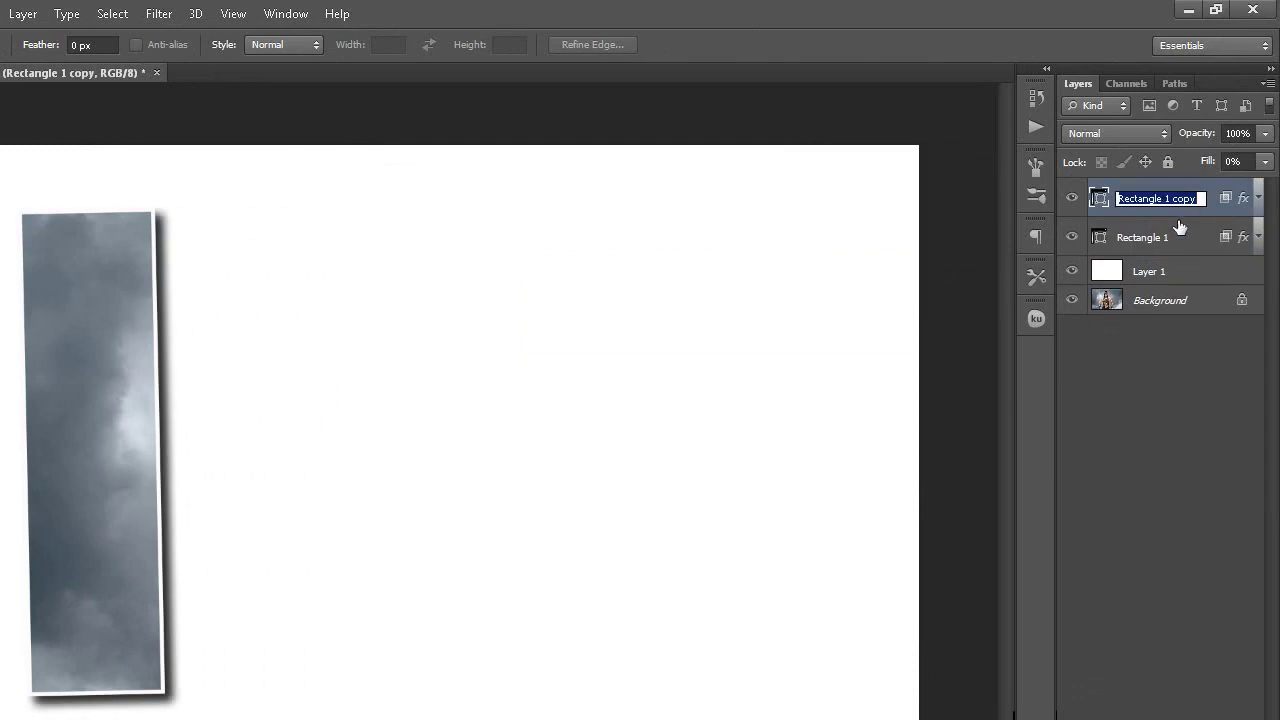
{"action": "left_click_drag", "start_coordinate": [1205, 202], "coordinate": [1201, 257]}
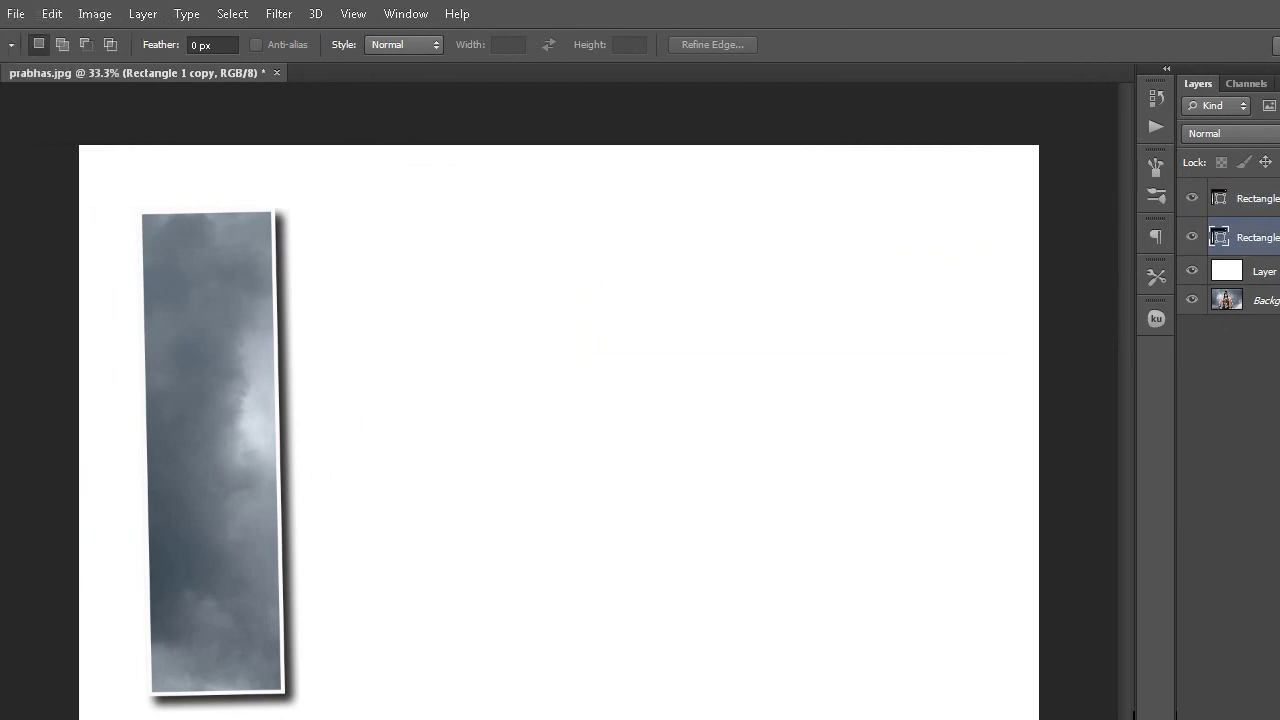
{"action": "key", "text": "v"}
{"action": "left_click_drag", "start_coordinate": [265, 405], "coordinate": [348, 410]}
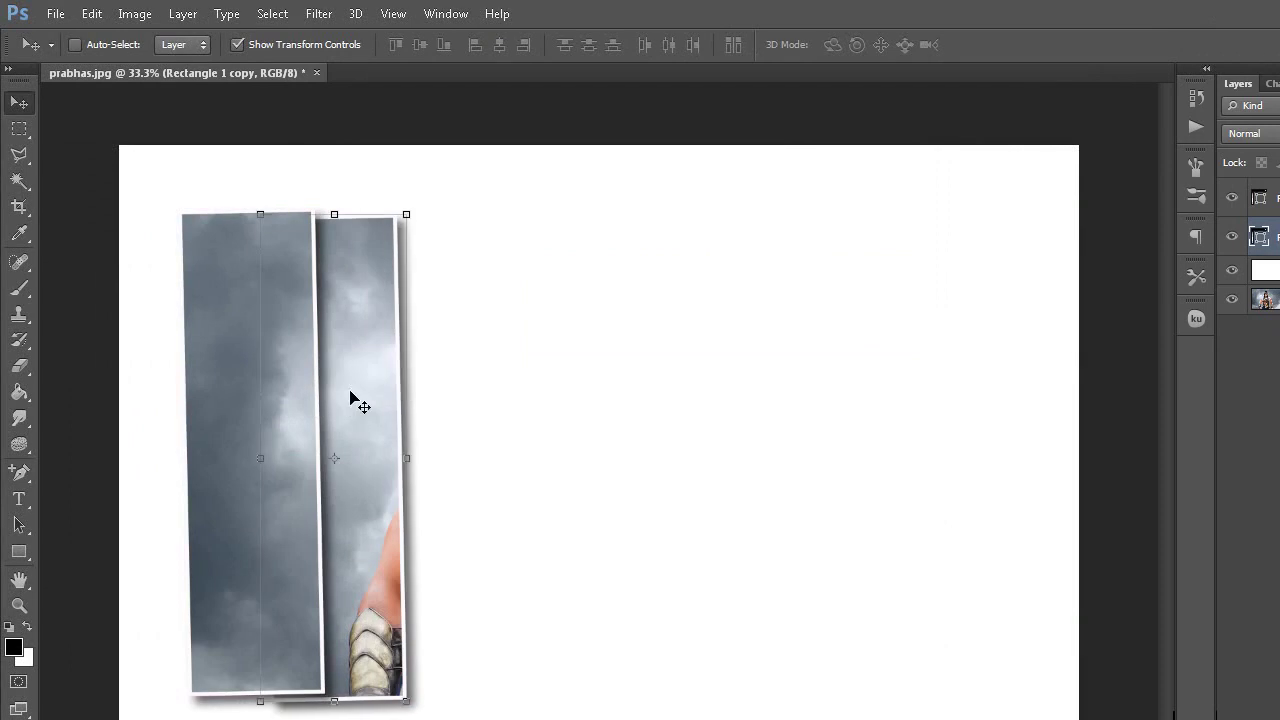
{"action": "mouse_move", "coordinate": [360, 355]}
{"action": "left_mouse_down"}
{"action": "mouse_move", "coordinate": [379, 333]}
{"action": "mouse_move", "coordinate": [374, 370]}
{"action": "mouse_move", "coordinate": [383, 365]}
{"action": "left_mouse_up"}
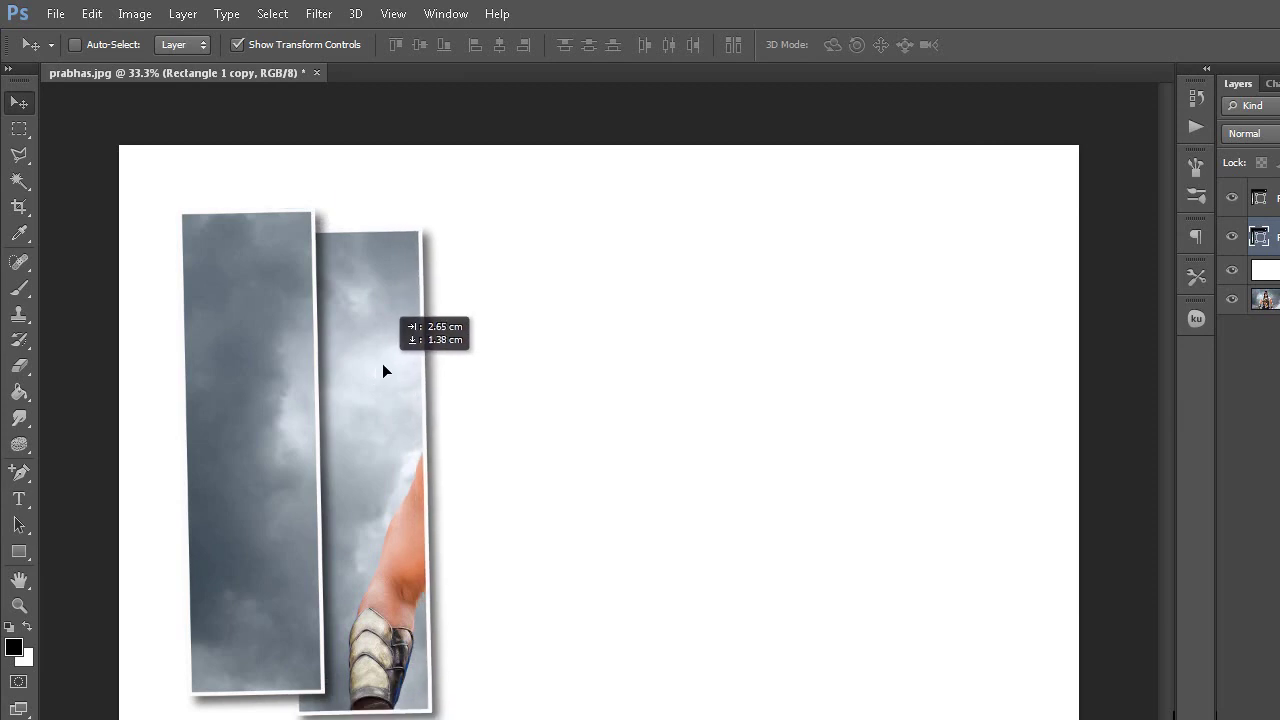
{"action": "left_click", "coordinate": [26, 132]}
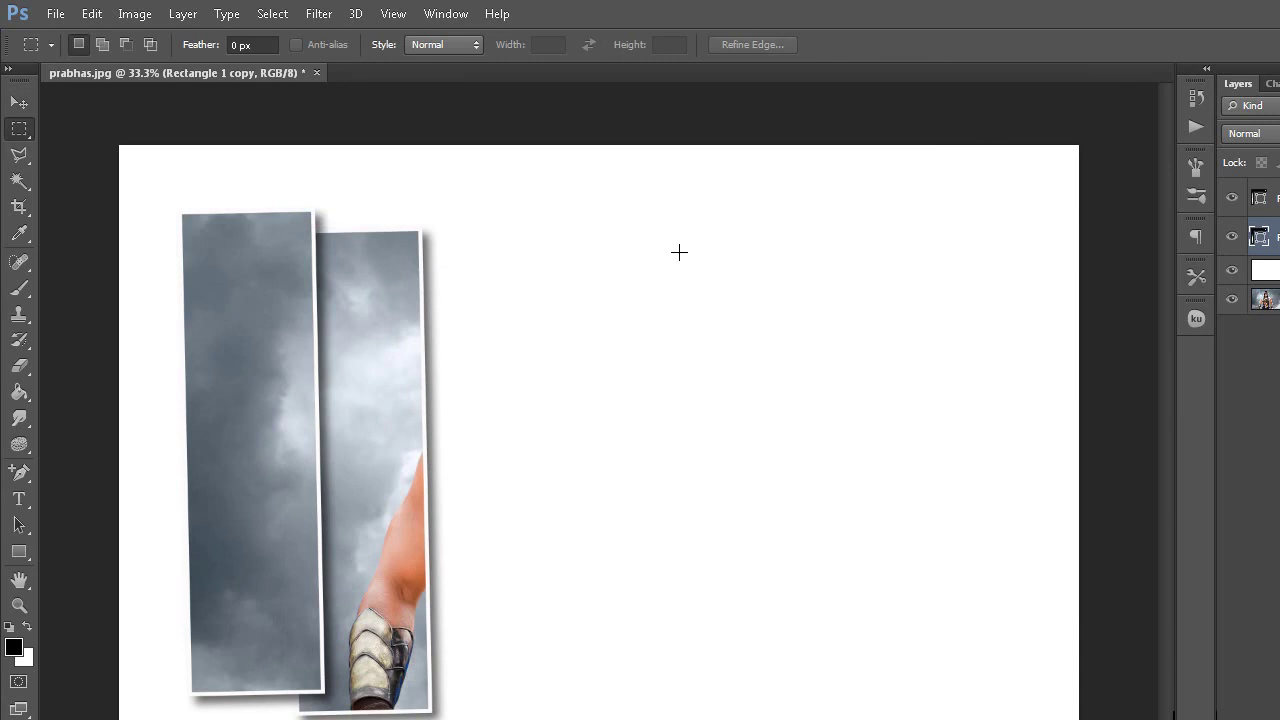
Duplicate again, stack Rectangle 1 copy 2 beneath the copy, and slide it right to reveal the torso.
{"action": "key", "text": "ctrl+j"}
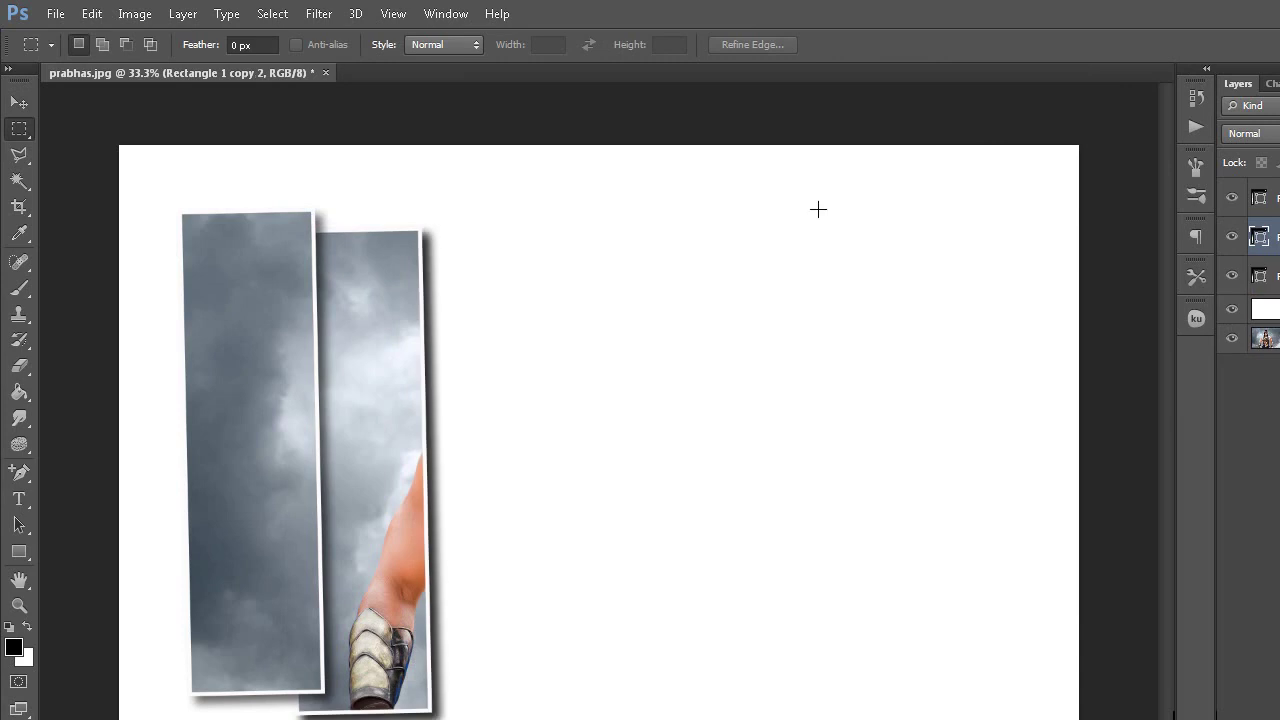
{"action": "left_click_drag", "start_coordinate": [1167, 240], "coordinate": [1167, 280]}
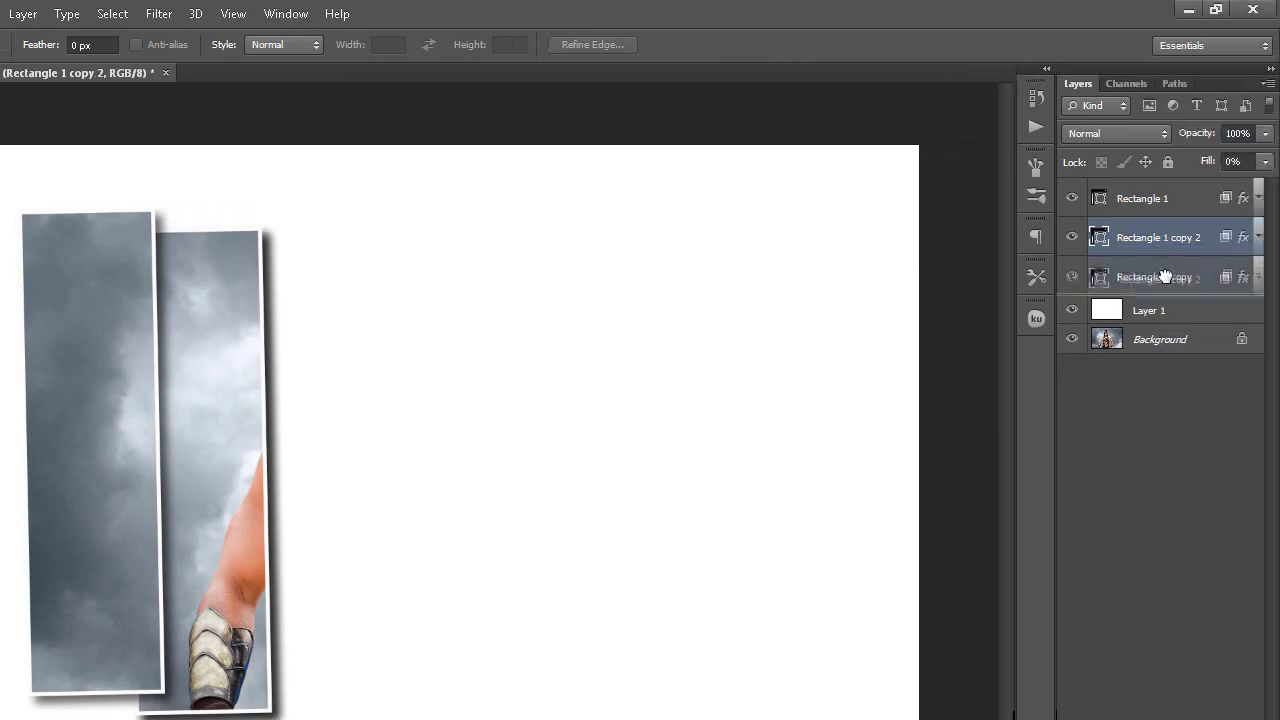
{"action": "key", "text": "v"}
{"action": "left_click_drag", "start_coordinate": [378, 381], "coordinate": [468, 362]}
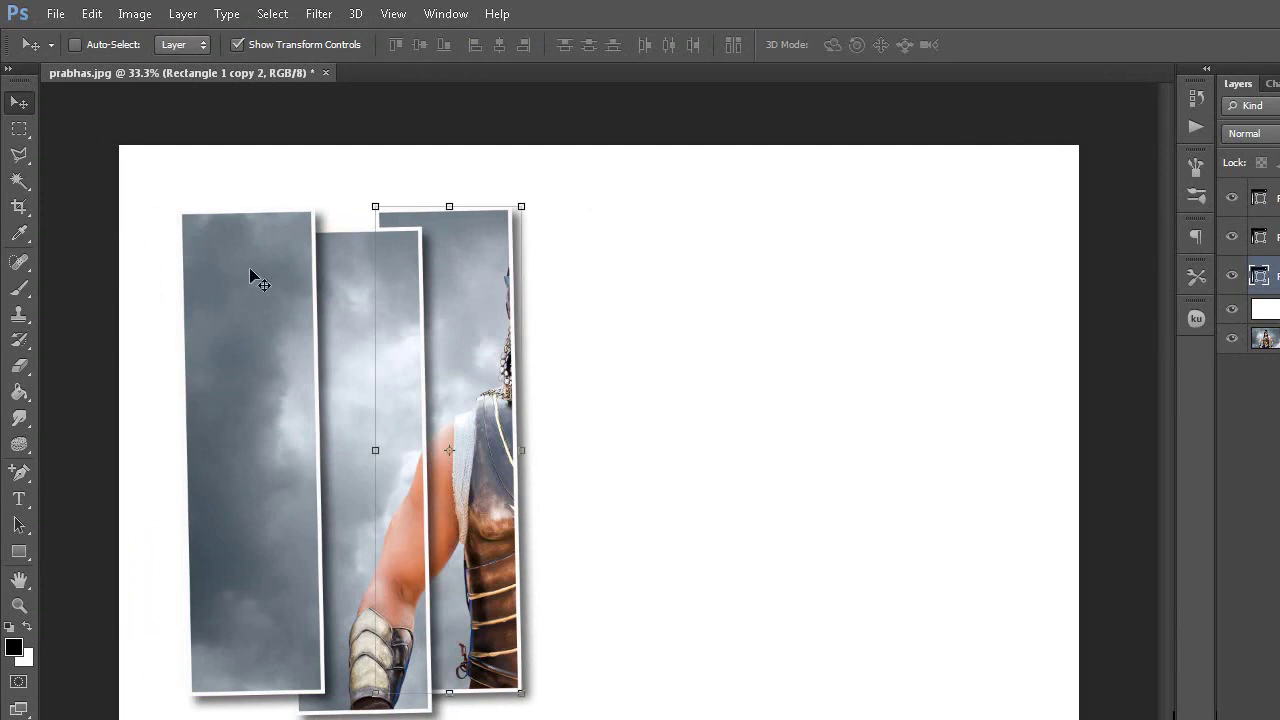
{"action": "left_click", "coordinate": [20, 130]}
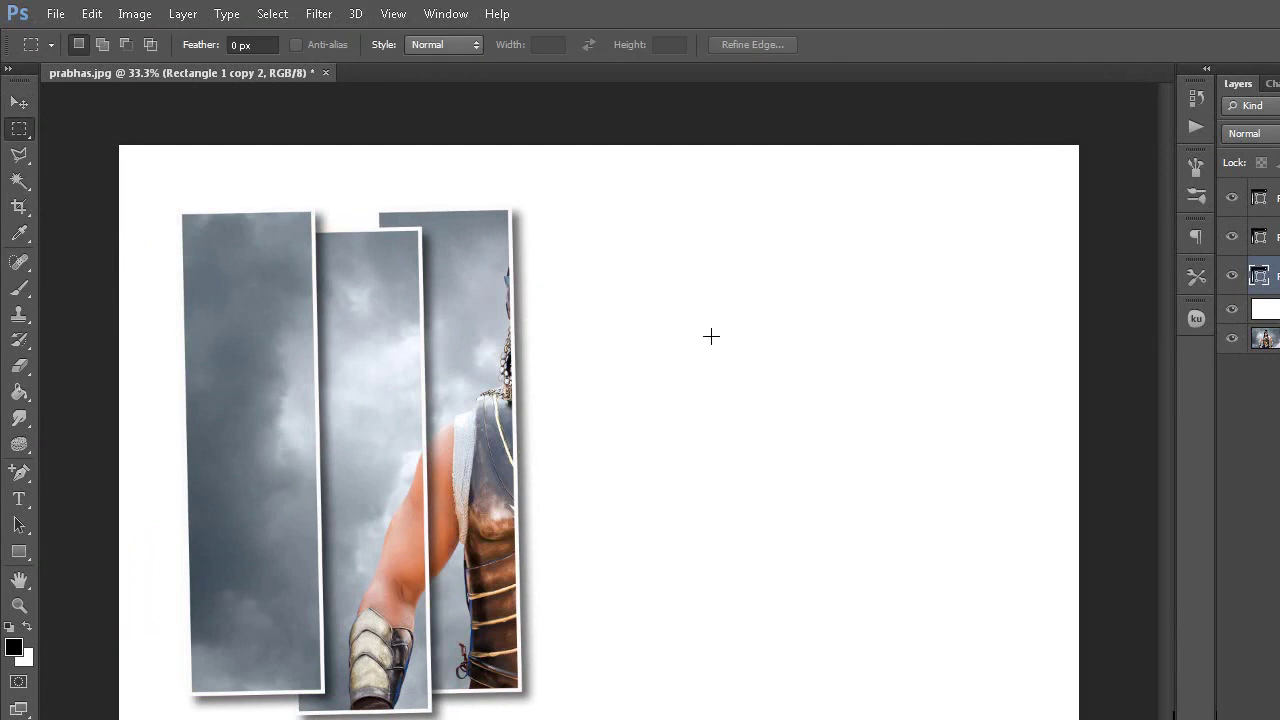
{"action": "key", "text": "ctrl+j"}
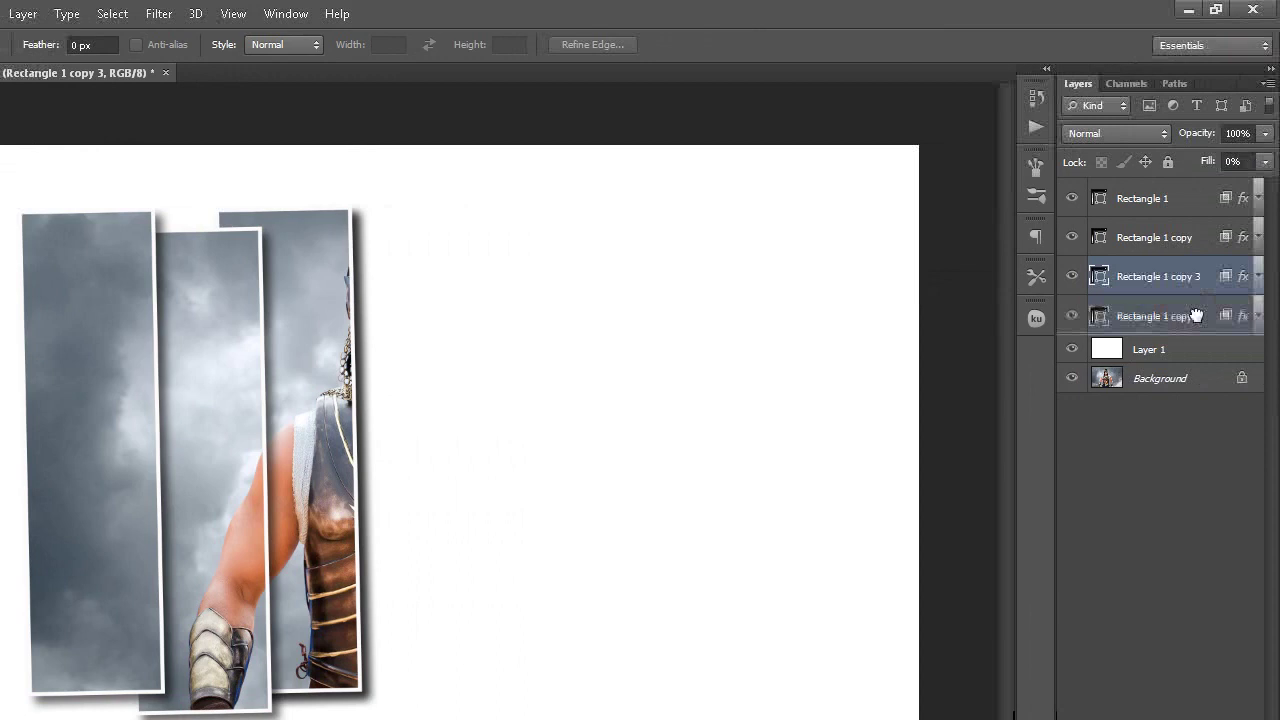
Stack Rectangle 1 copy 3 beneath copy 2 and slide it right over the warrior's face.
{"action": "left_click_drag", "start_coordinate": [1240, 276], "coordinate": [1240, 318]}
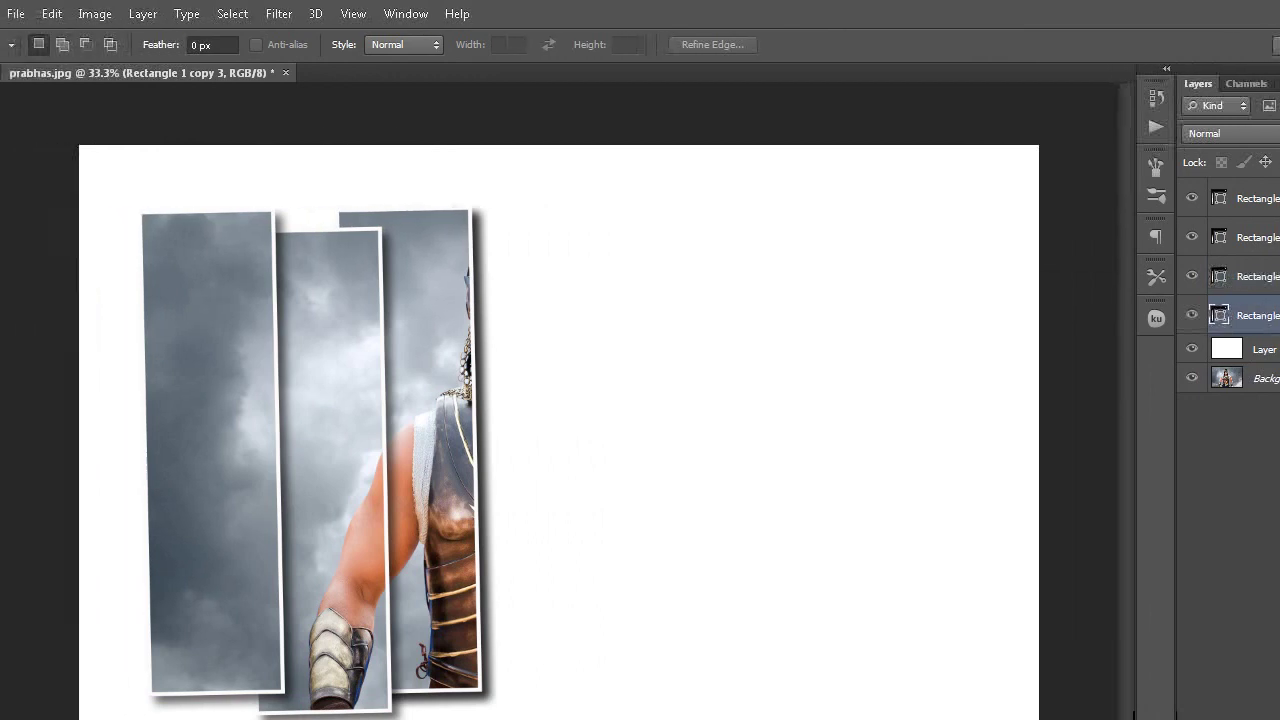
{"action": "key", "text": "v"}
{"action": "left_click_drag", "start_coordinate": [457, 380], "coordinate": [551, 397]}
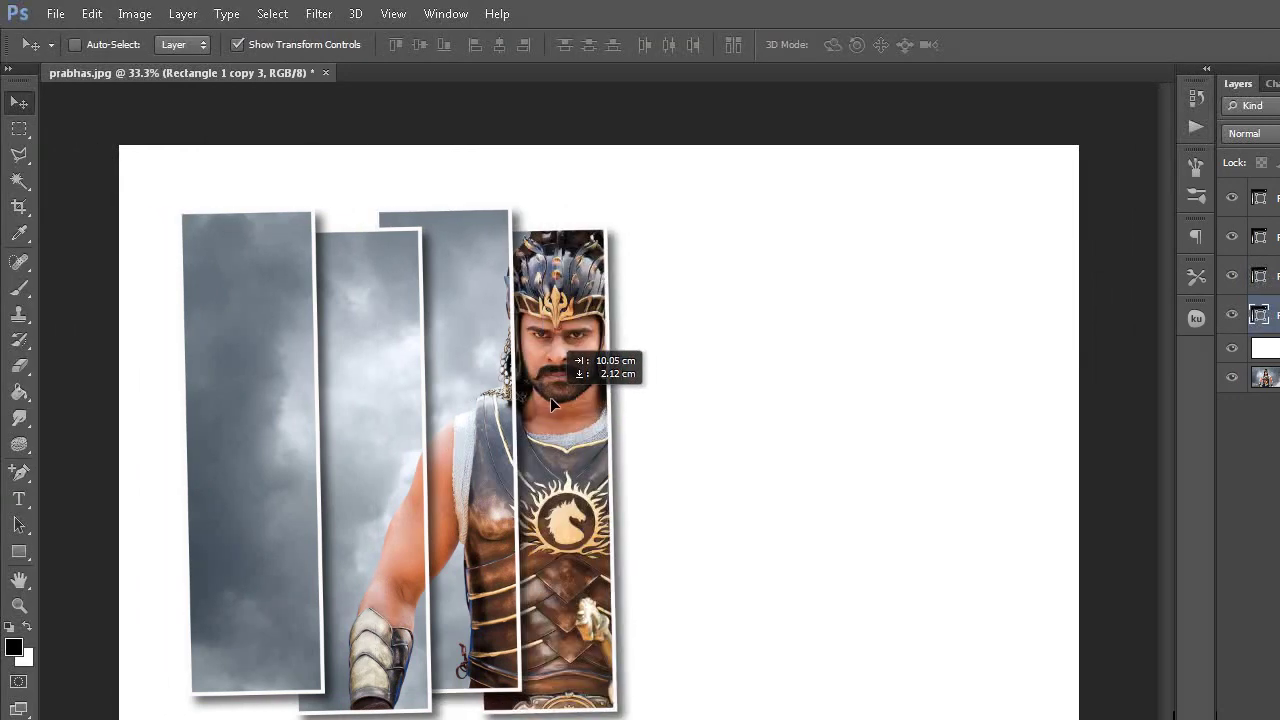
{"action": "left_click_drag", "start_coordinate": [551, 397], "coordinate": [561, 395]}
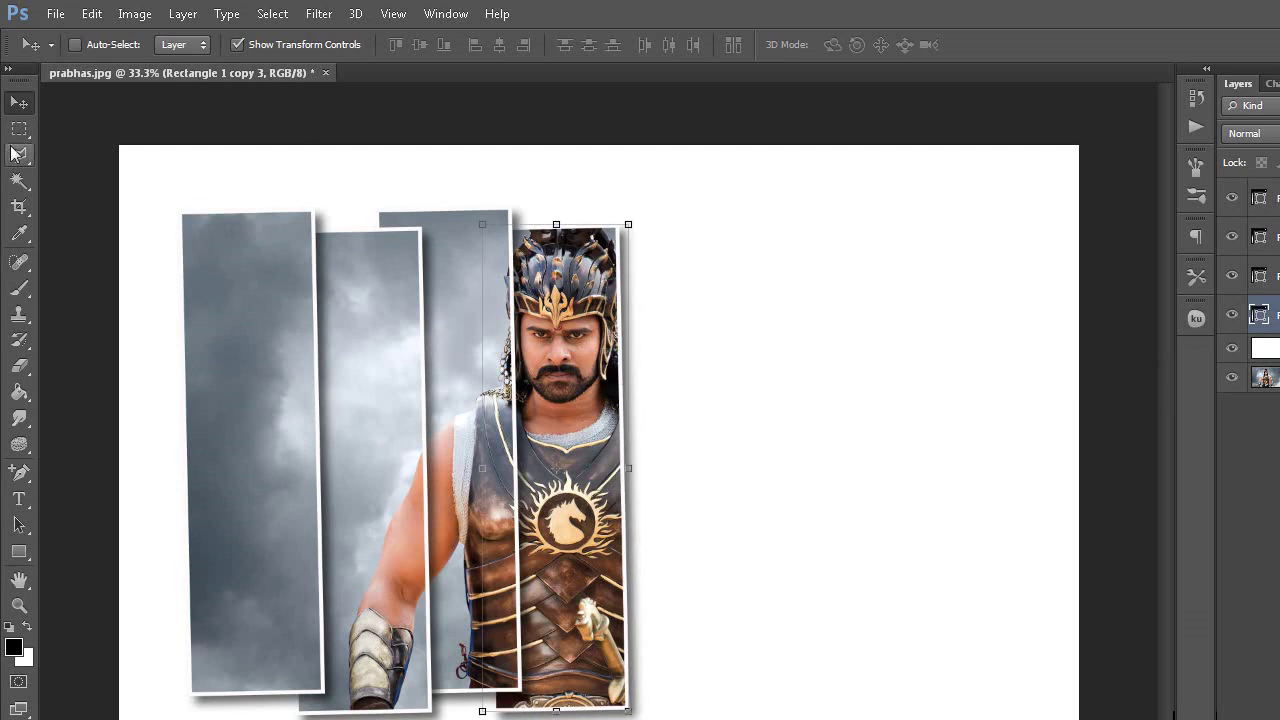
{"action": "left_click", "coordinate": [17, 136]}
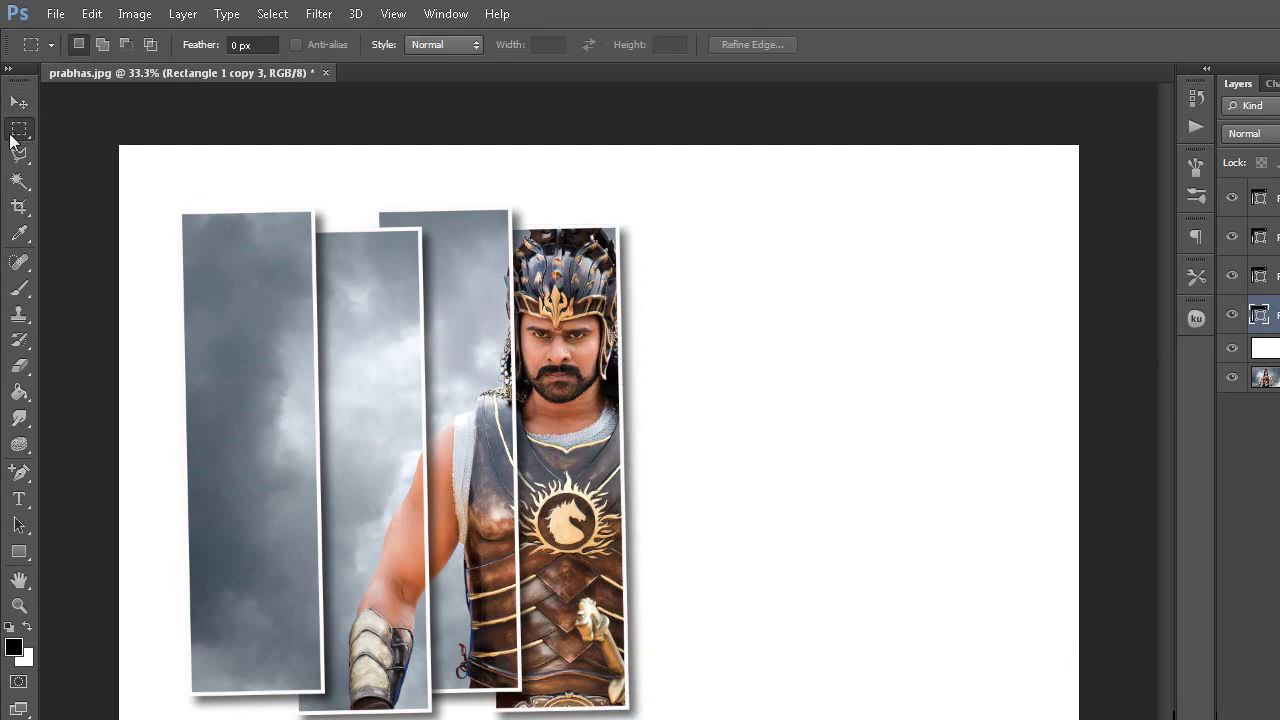
{"action": "key", "text": "ctrl+j"}
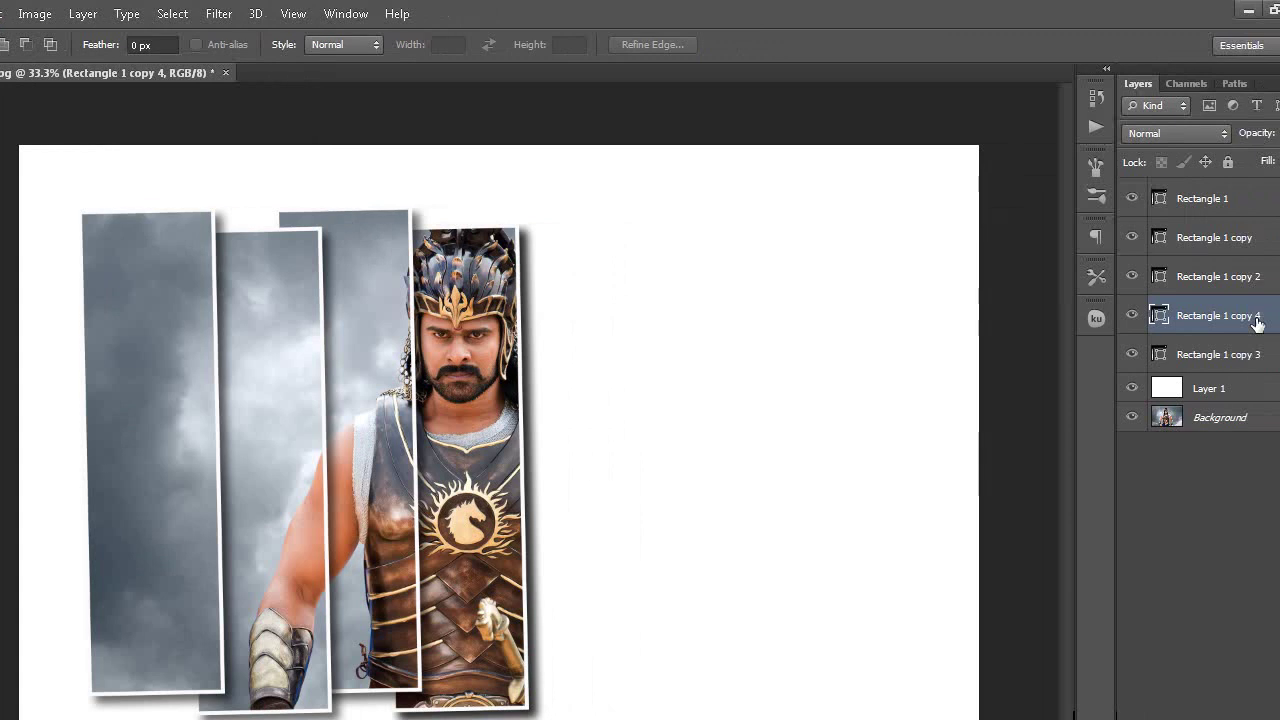
Stack Rectangle 1 copy 4 beneath copy 3 and slide it right over the warrior's shoulder.
{"action": "double_click", "coordinate": [1256, 316]}
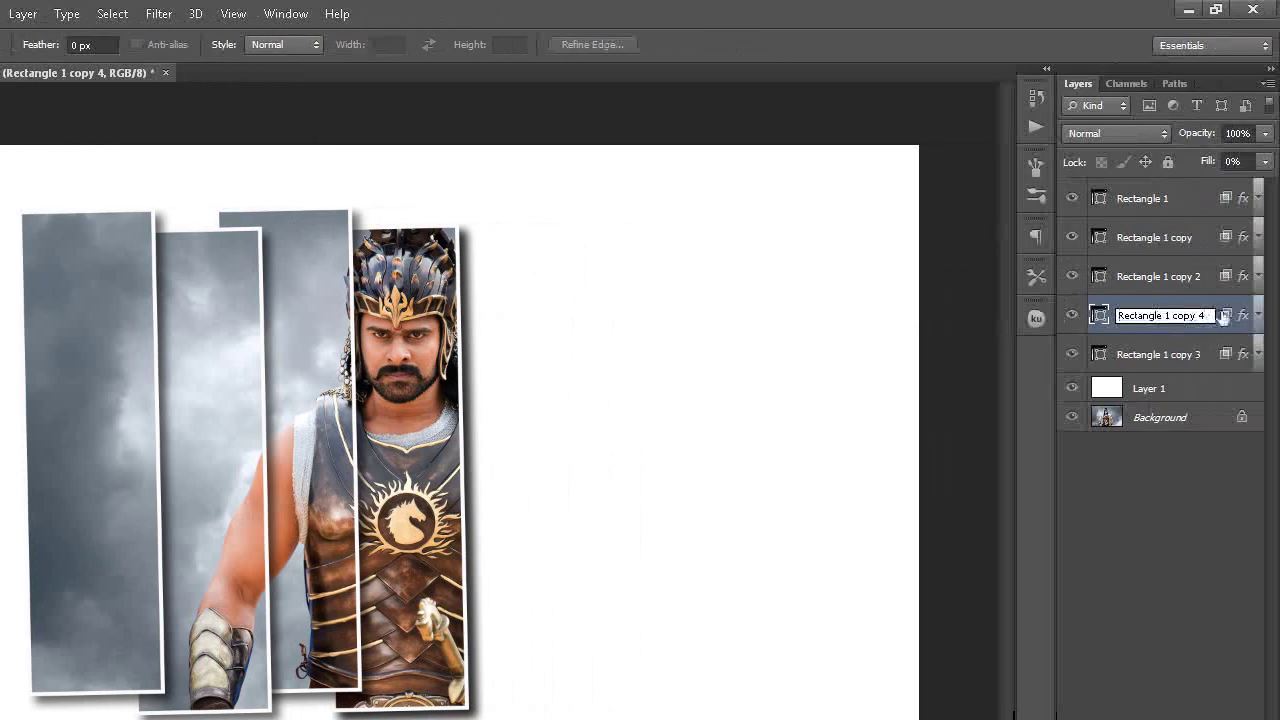
{"action": "key", "text": "Return"}
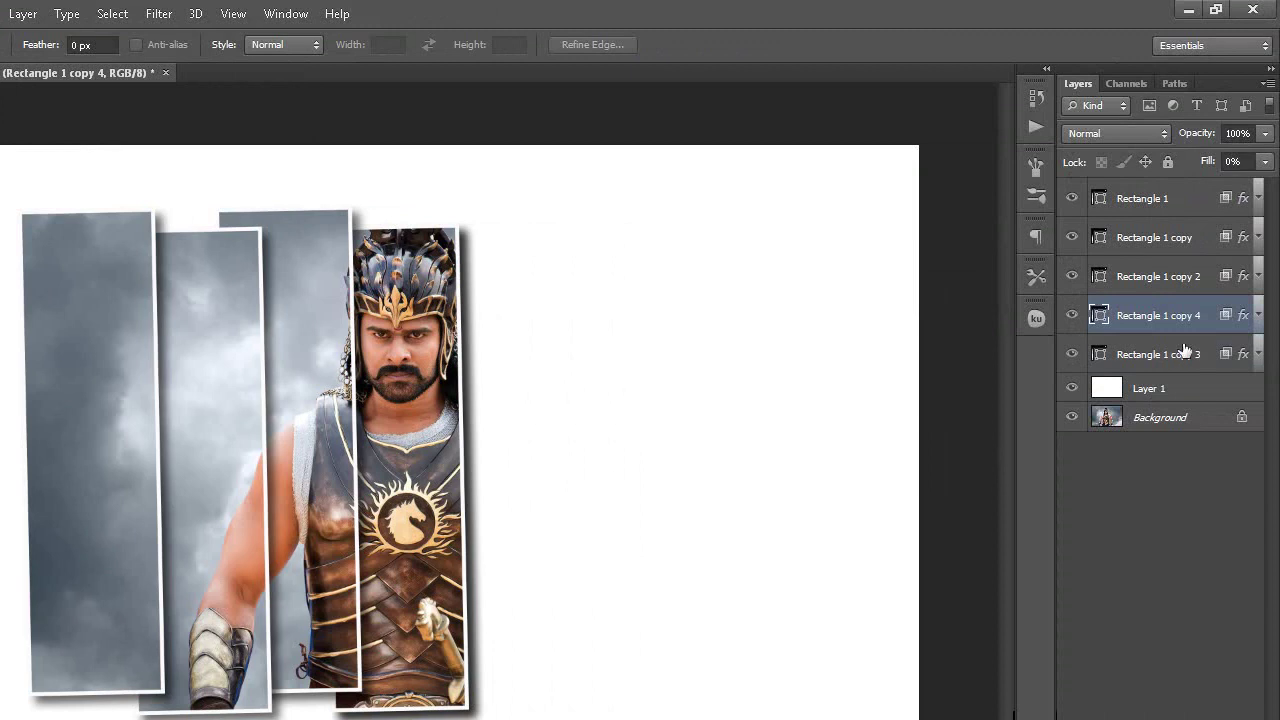
{"action": "left_click_drag", "start_coordinate": [1186, 318], "coordinate": [1182, 364]}
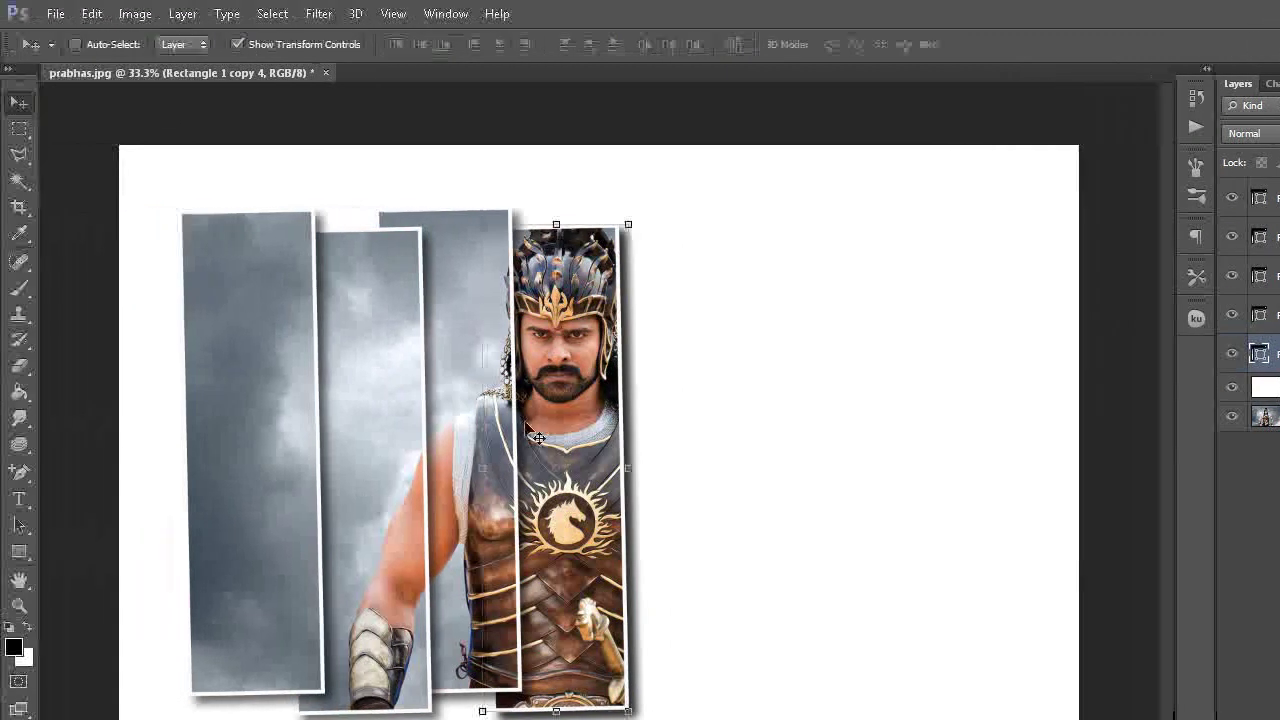
{"action": "key", "text": "v"}
{"action": "left_click_drag", "start_coordinate": [600, 472], "coordinate": [703, 446]}
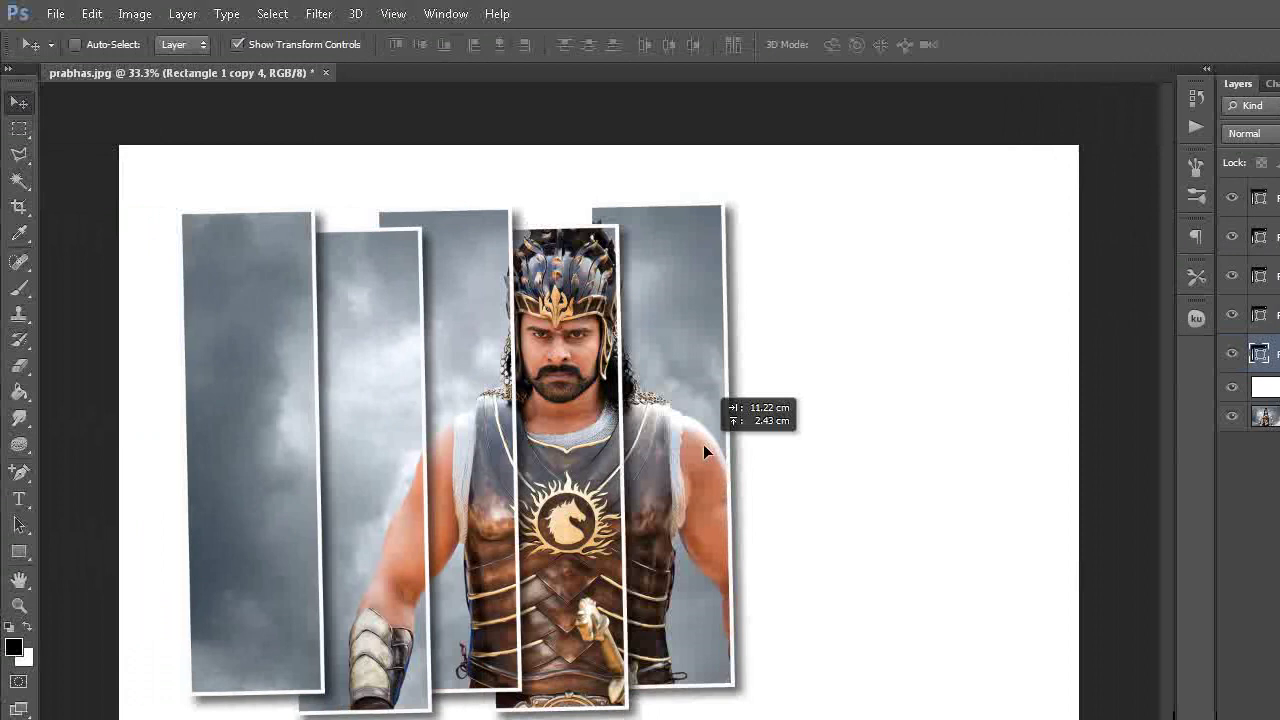
{"action": "left_click_drag", "start_coordinate": [703, 445], "coordinate": [701, 446]}
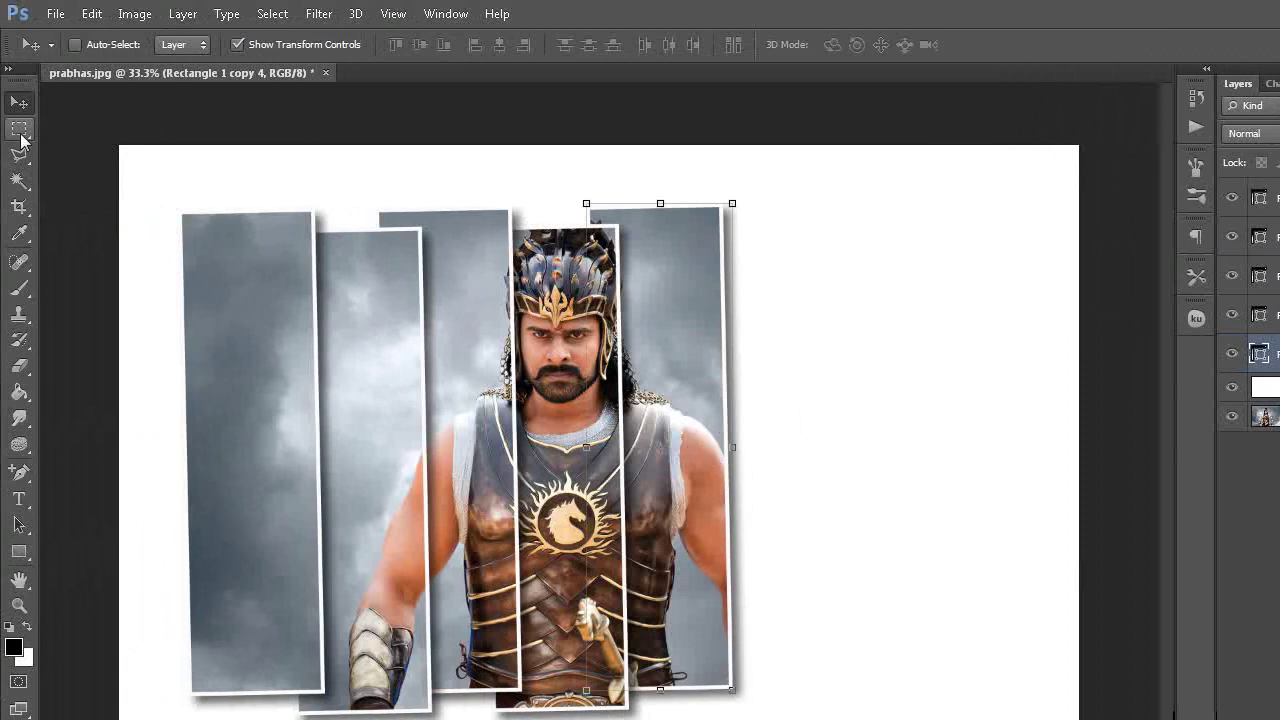
{"action": "left_click", "coordinate": [20, 132]}
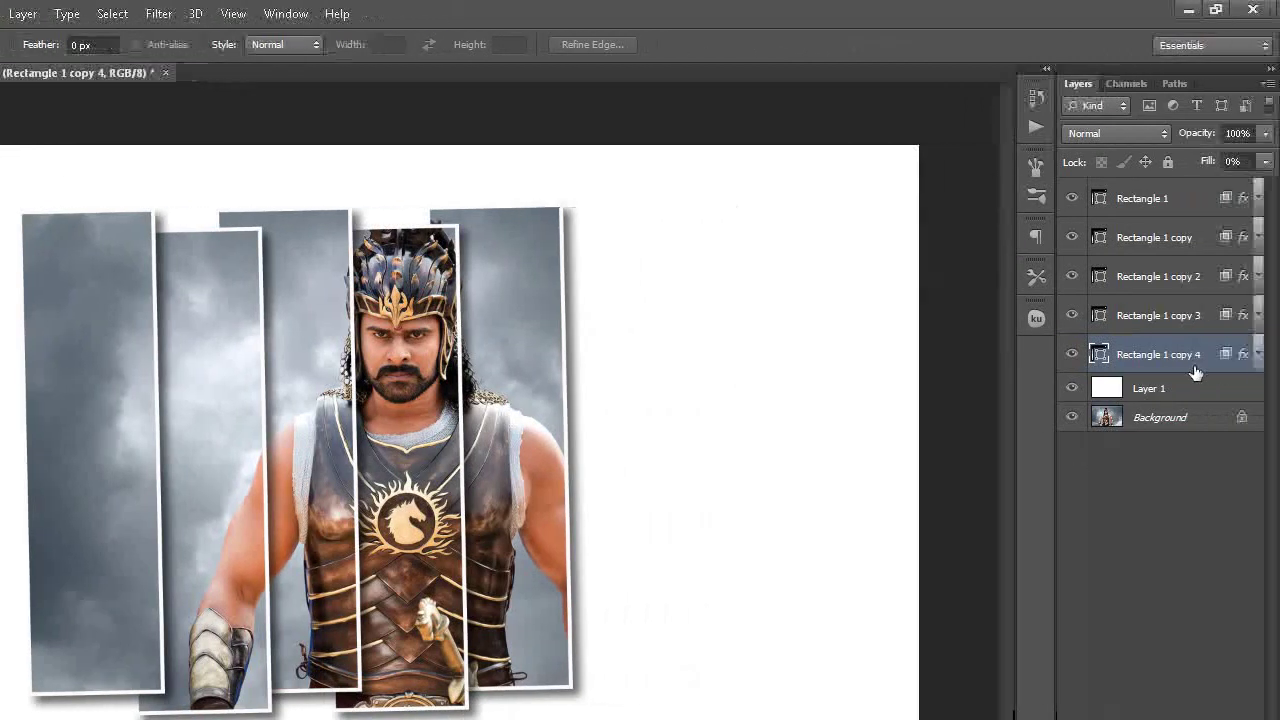
{"action": "key", "text": "ctrl+j"}
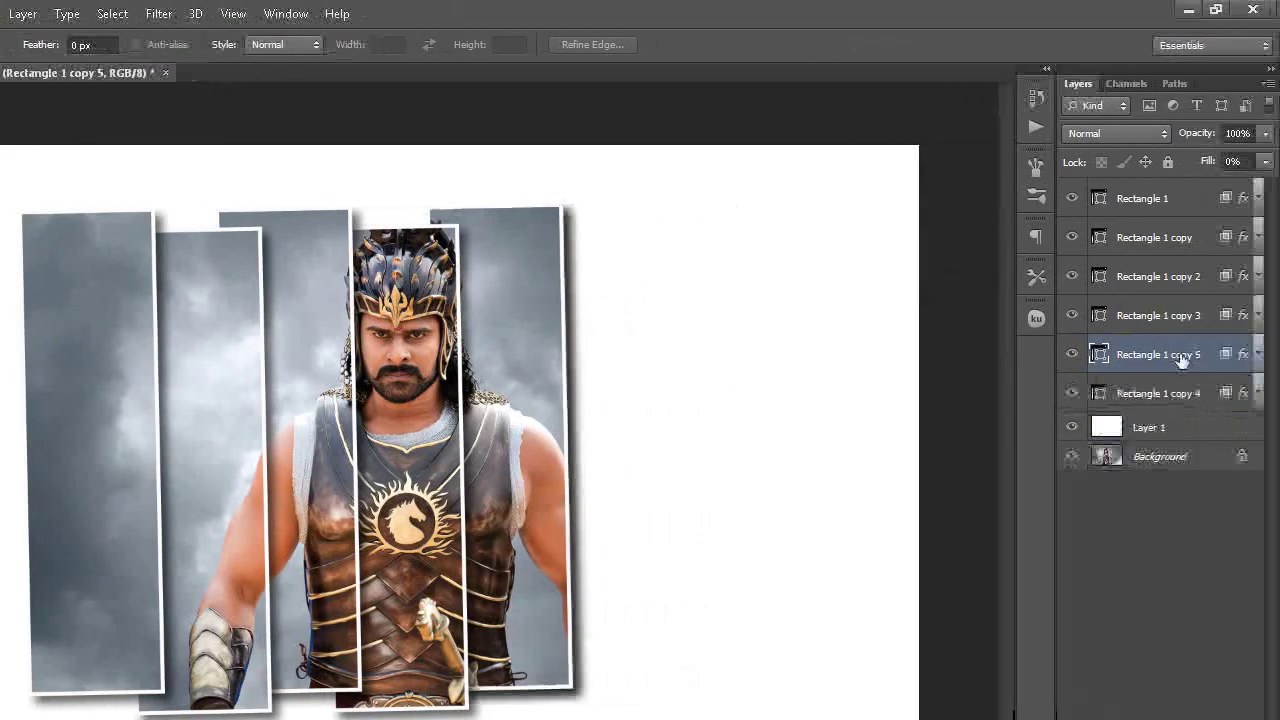
Stack copies 5 and 6 beneath their predecessors, sliding each strip further right.
{"action": "left_click_drag", "start_coordinate": [1185, 365], "coordinate": [1182, 400]}
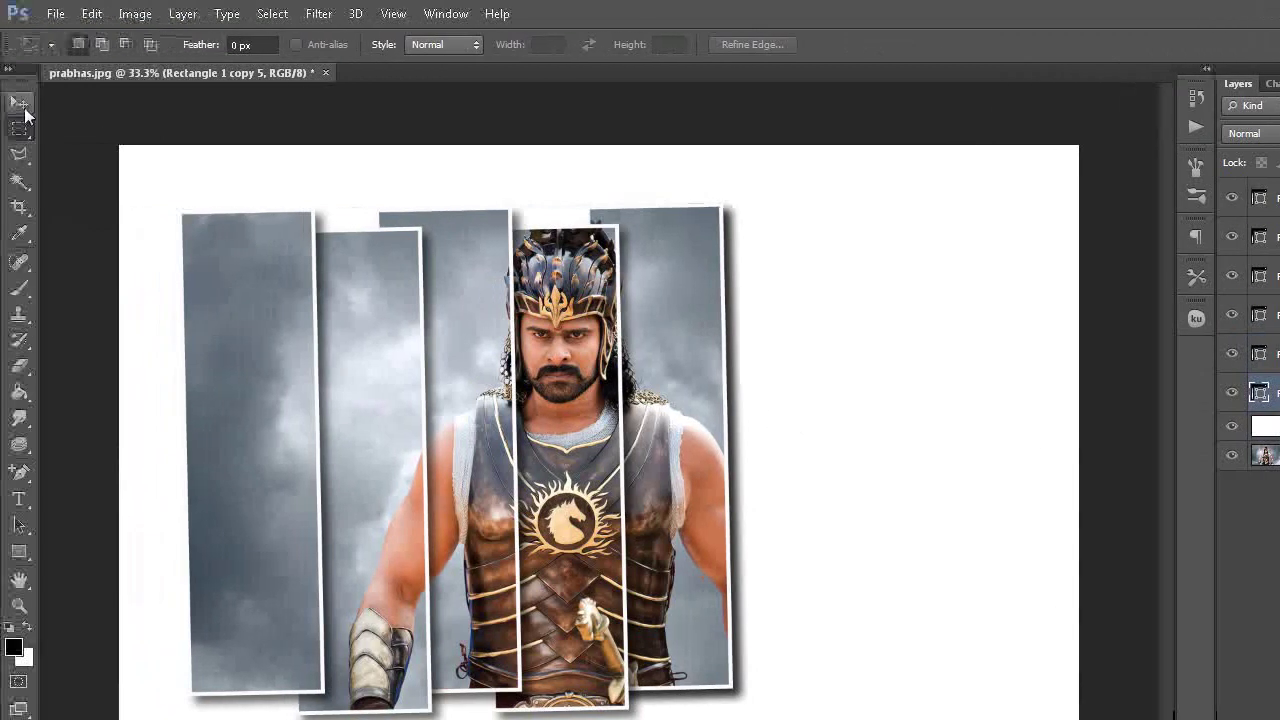
{"action": "key", "text": "v"}
{"action": "left_click_drag", "start_coordinate": [694, 391], "coordinate": [783, 408]}
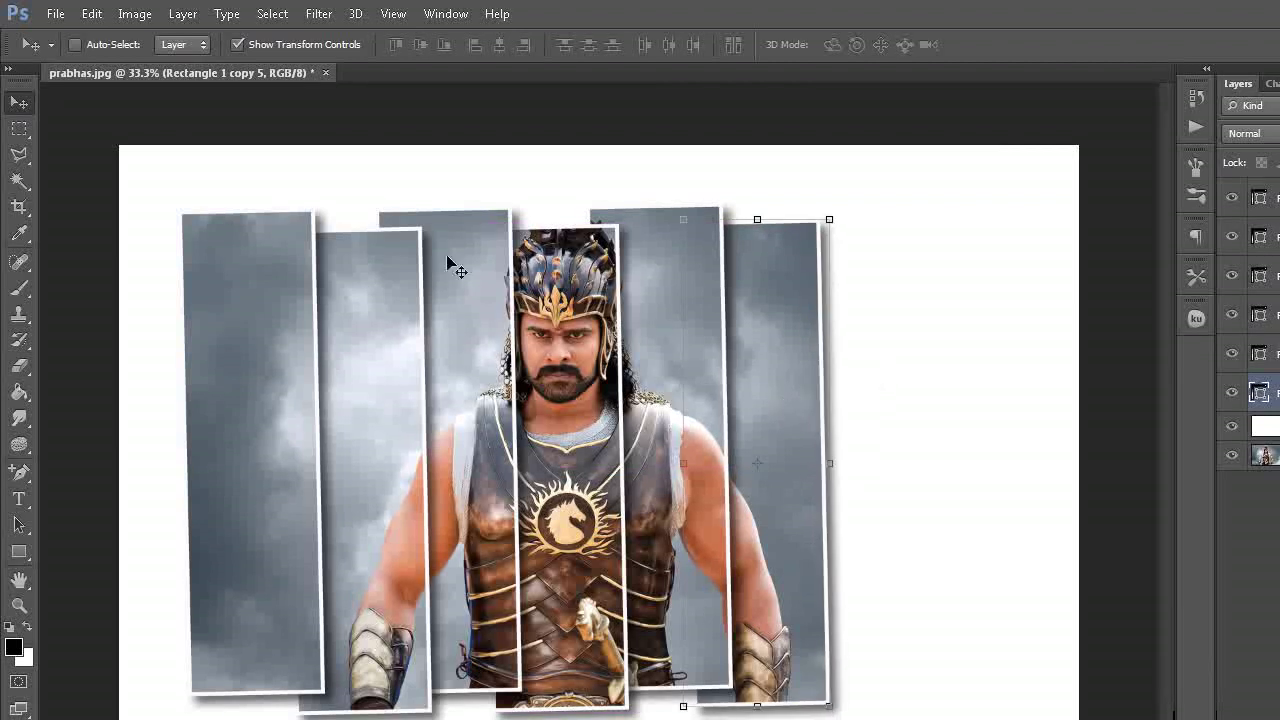
{"action": "key", "text": "m"}
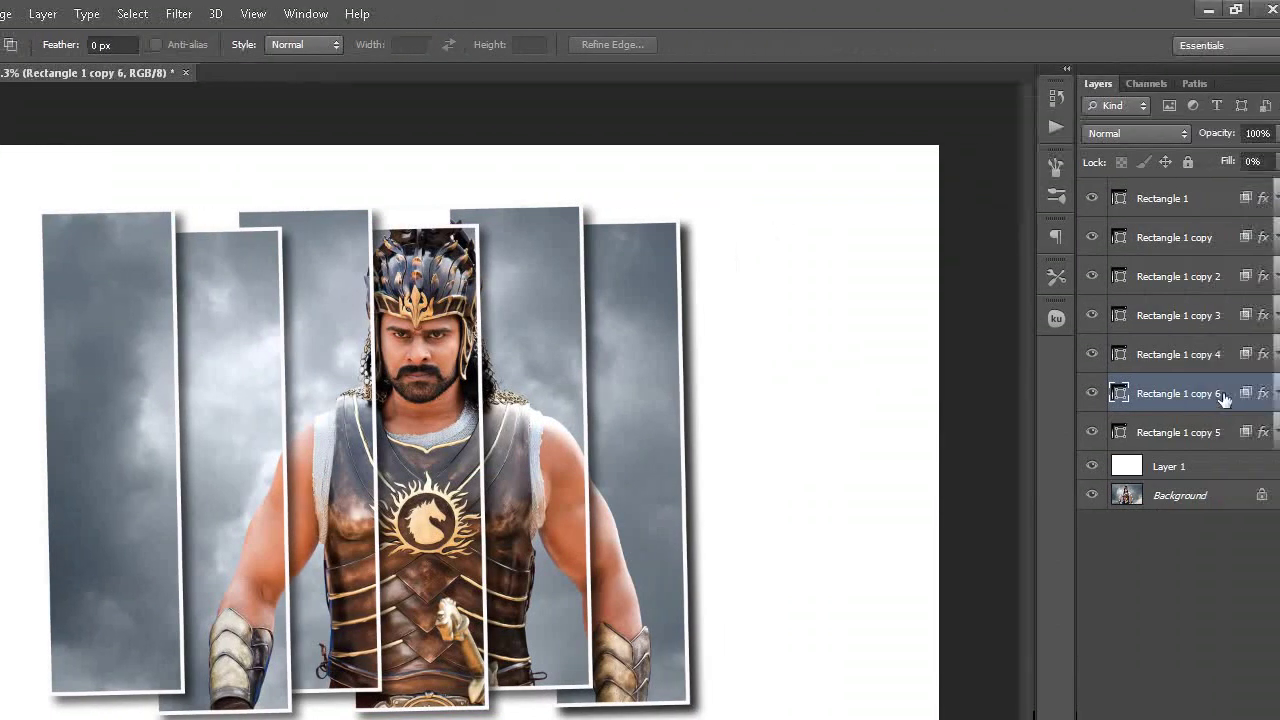
{"action": "left_click_drag", "start_coordinate": [1225, 398], "coordinate": [1210, 432]}
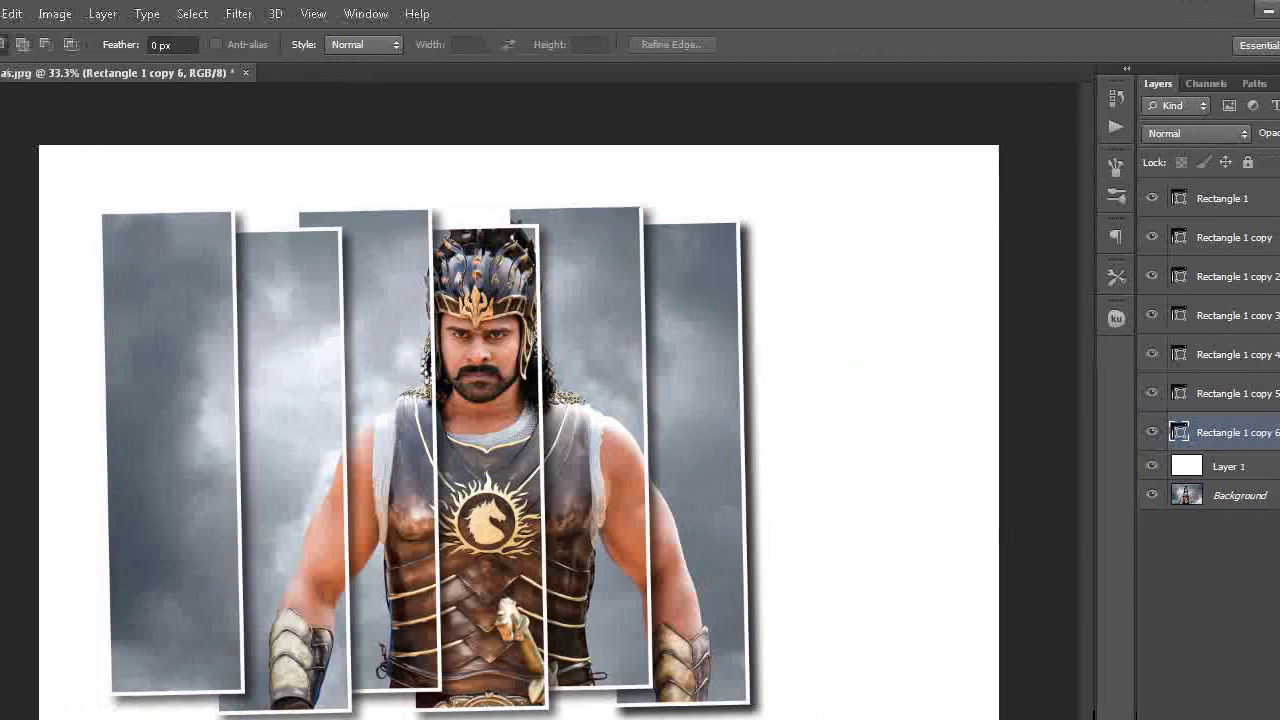
{"action": "key", "text": "v"}
{"action": "mouse_move", "coordinate": [766, 349]}
{"action": "left_mouse_down"}
{"action": "mouse_move", "coordinate": [843, 355]}
{"action": "mouse_move", "coordinate": [864, 317]}
{"action": "left_mouse_up"}
{"action": "left_click", "coordinate": [19, 128]}
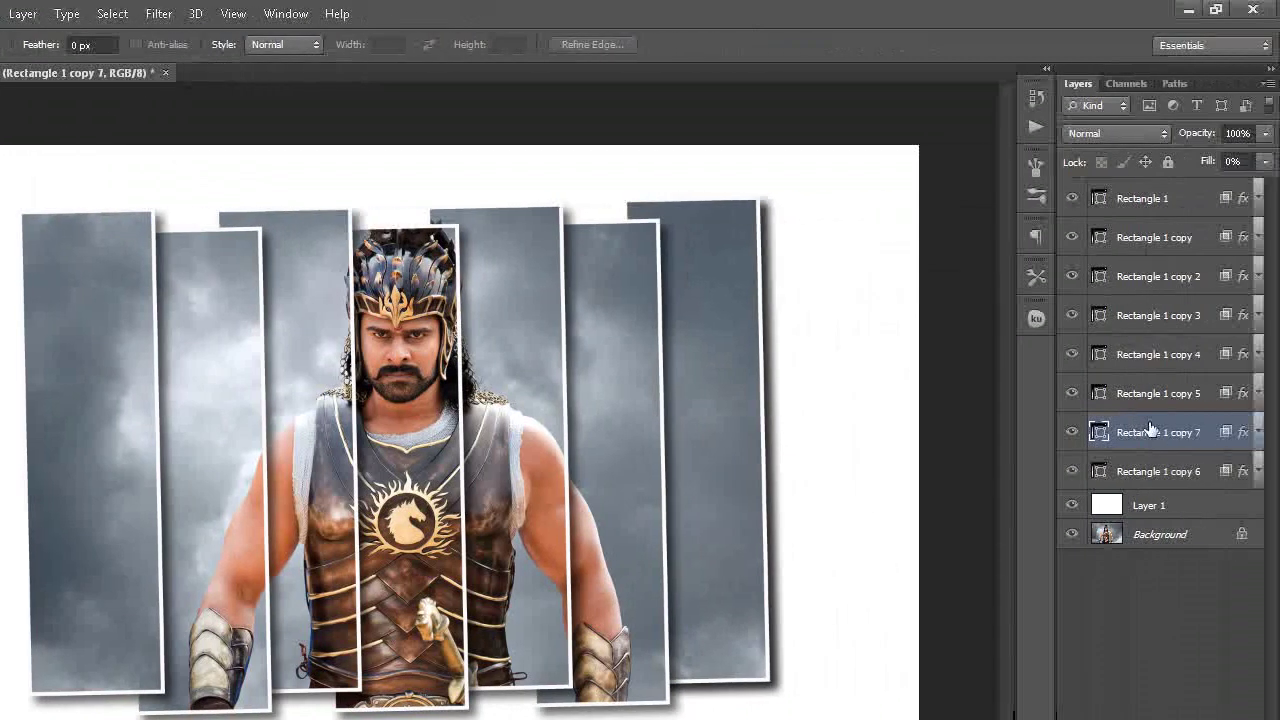
Stack Rectangle 1 copy 7 beneath copy 6 and slide it to the row's far right end.
{"action": "left_click_drag", "start_coordinate": [1178, 430], "coordinate": [1180, 478]}
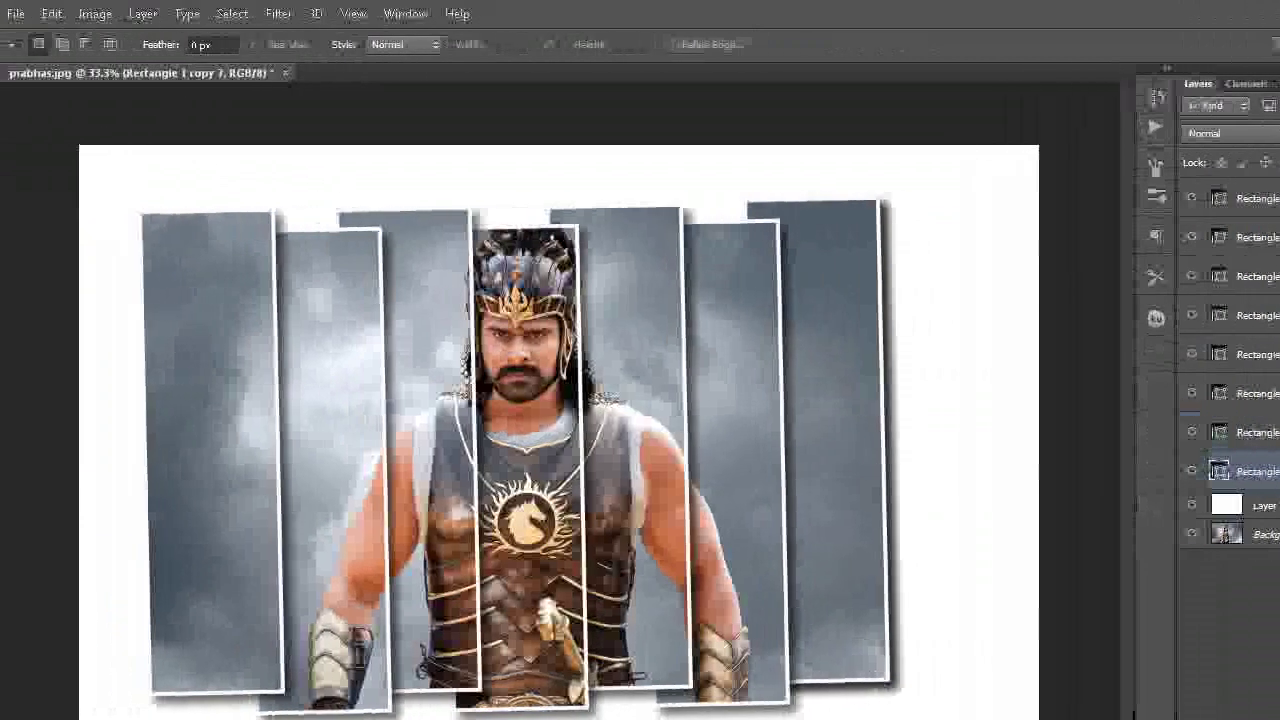
{"action": "key", "text": "v"}
{"action": "mouse_move", "coordinate": [865, 483]}
{"action": "left_mouse_down"}
{"action": "mouse_move", "coordinate": [940, 512]}
{"action": "mouse_move", "coordinate": [956, 491]}
{"action": "left_mouse_up"}
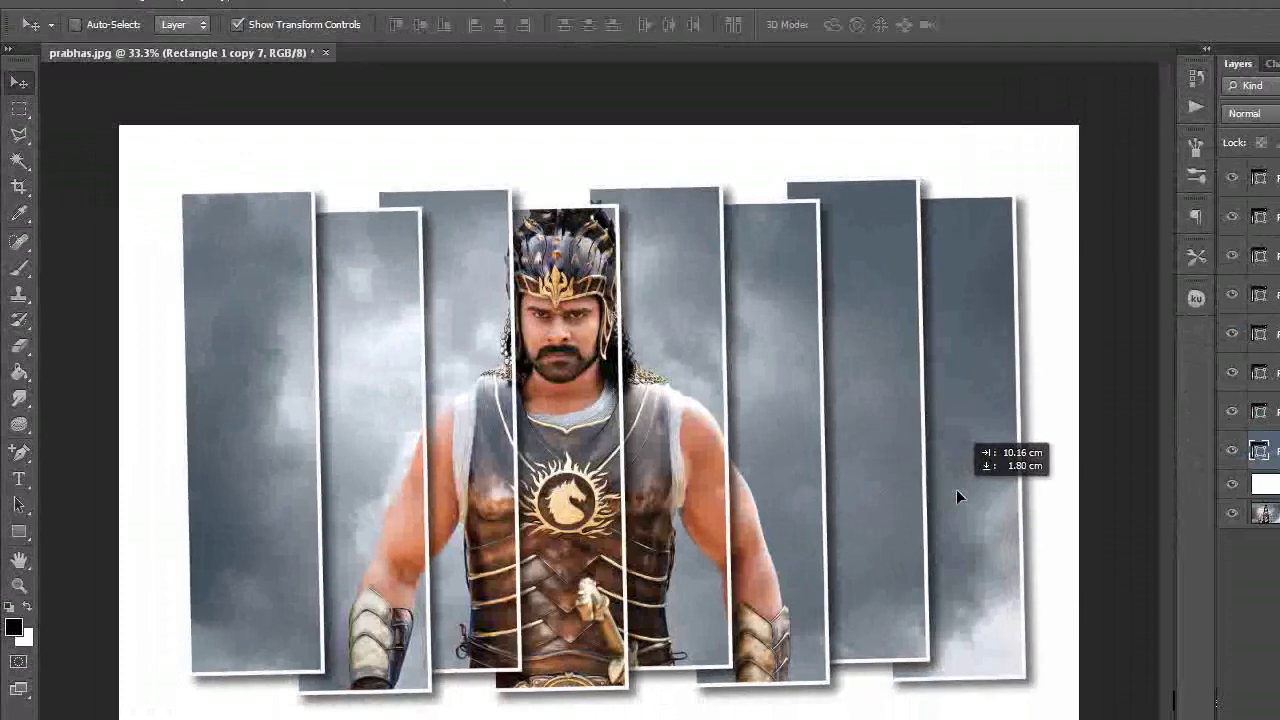
{"action": "left_click_drag", "start_coordinate": [956, 489], "coordinate": [955, 489]}
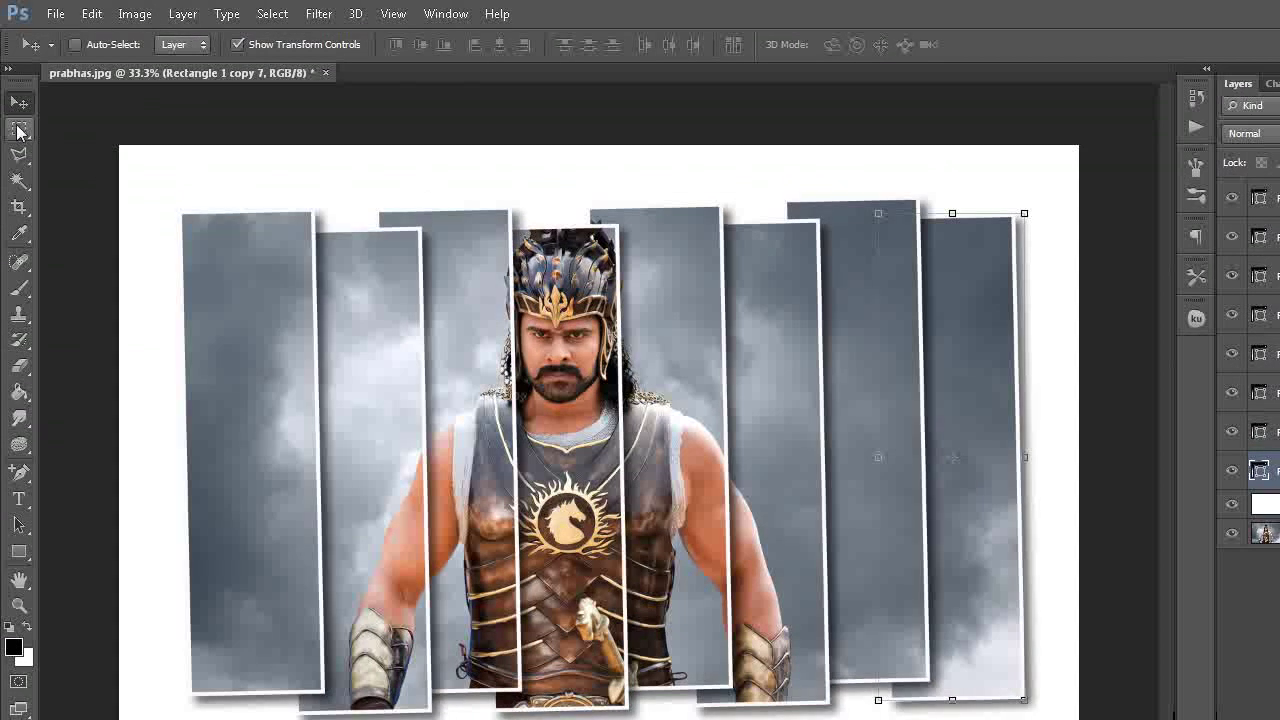
{"action": "left_click", "coordinate": [20, 131]}
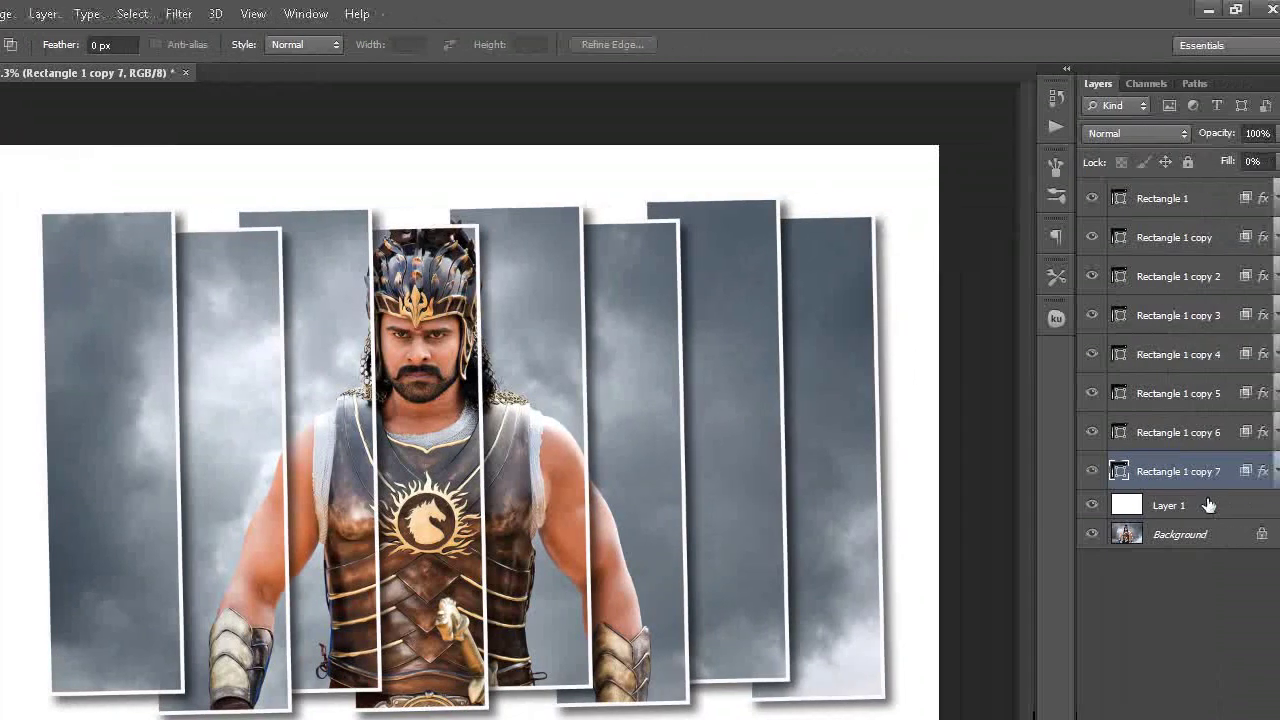
{"action": "left_click", "coordinate": [1189, 505]}
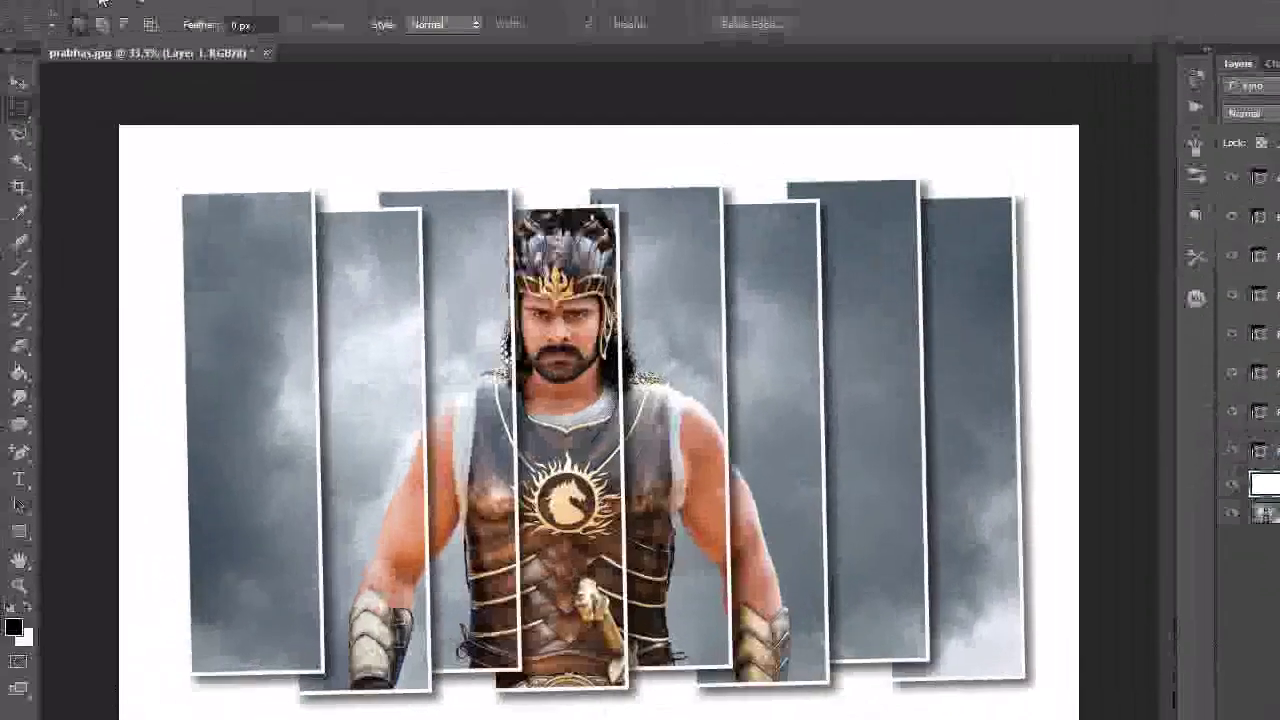
Fill Layer 1 with 50% Gray so the backdrop behind the eight strips turns gray.
{"action": "left_click", "coordinate": [91, 13]}
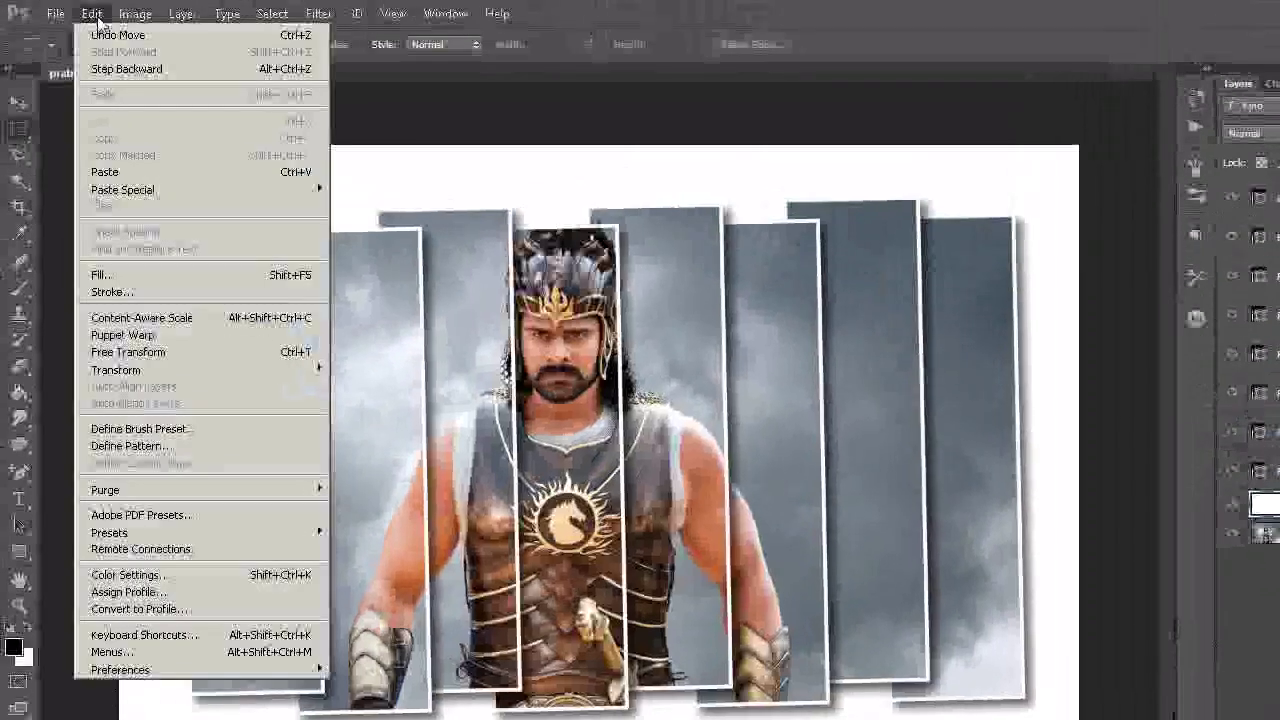
{"action": "left_click", "coordinate": [98, 277]}
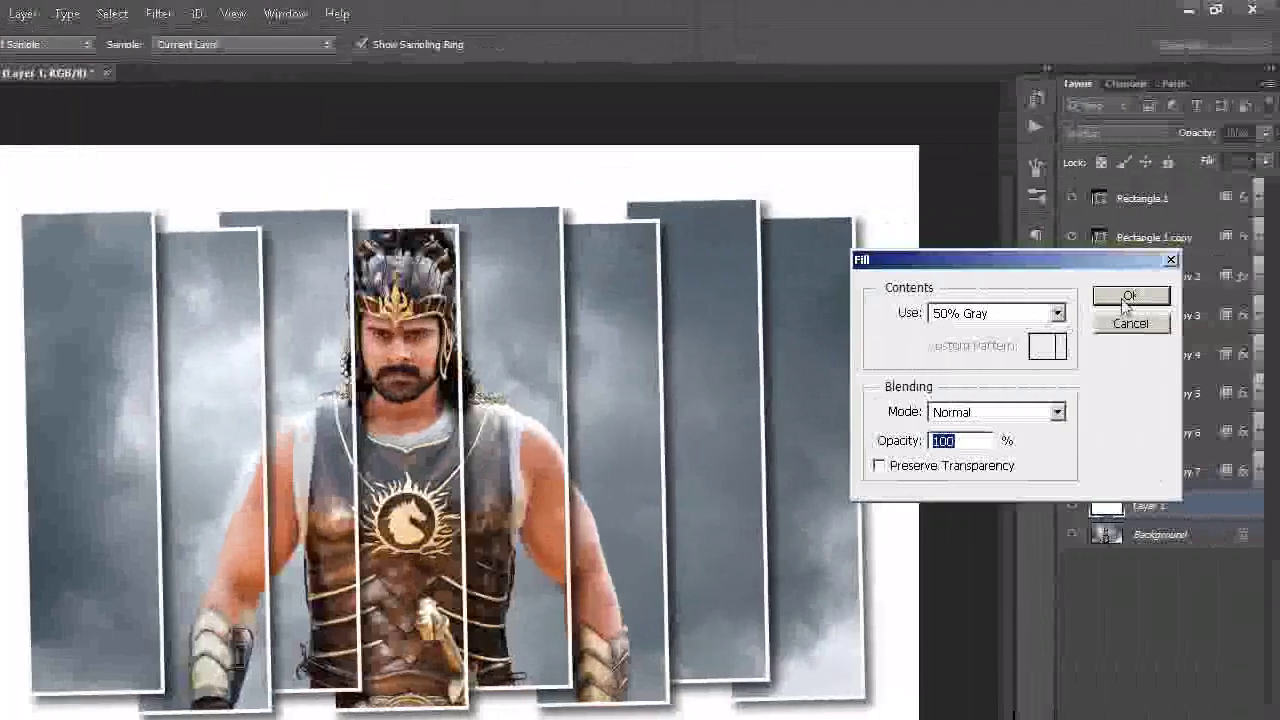
{"action": "left_click", "coordinate": [1190, 295]}
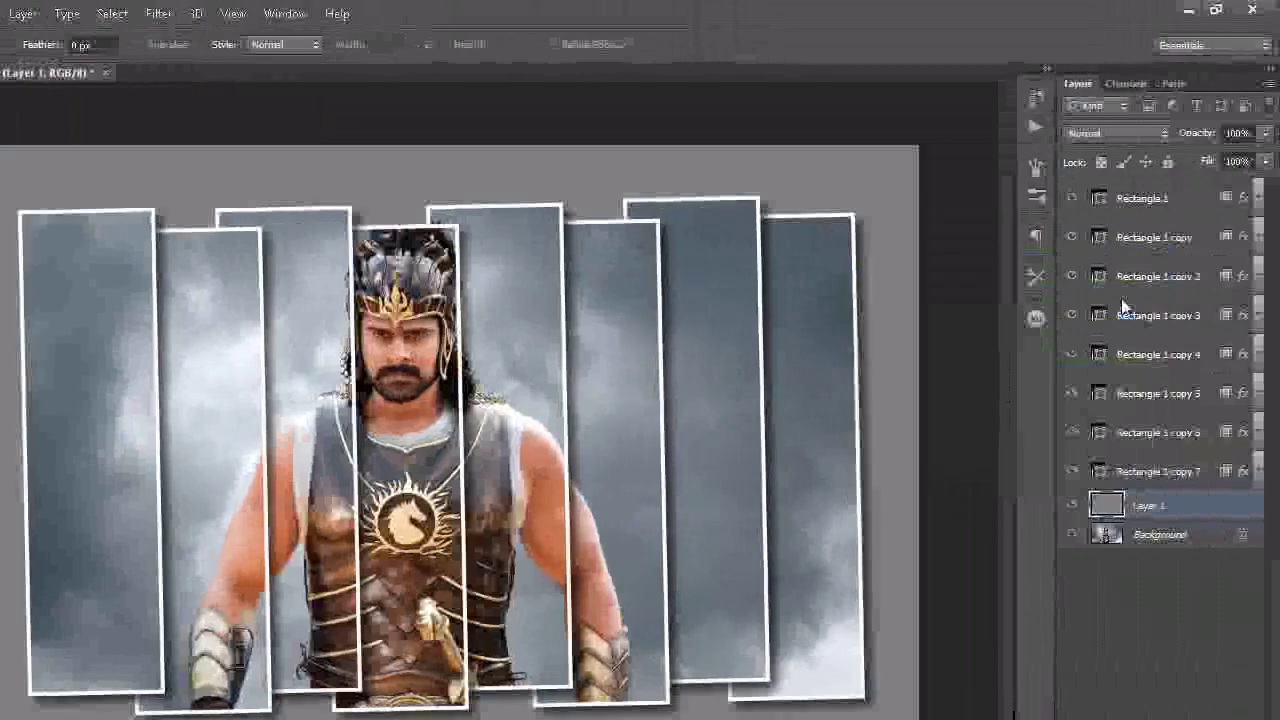